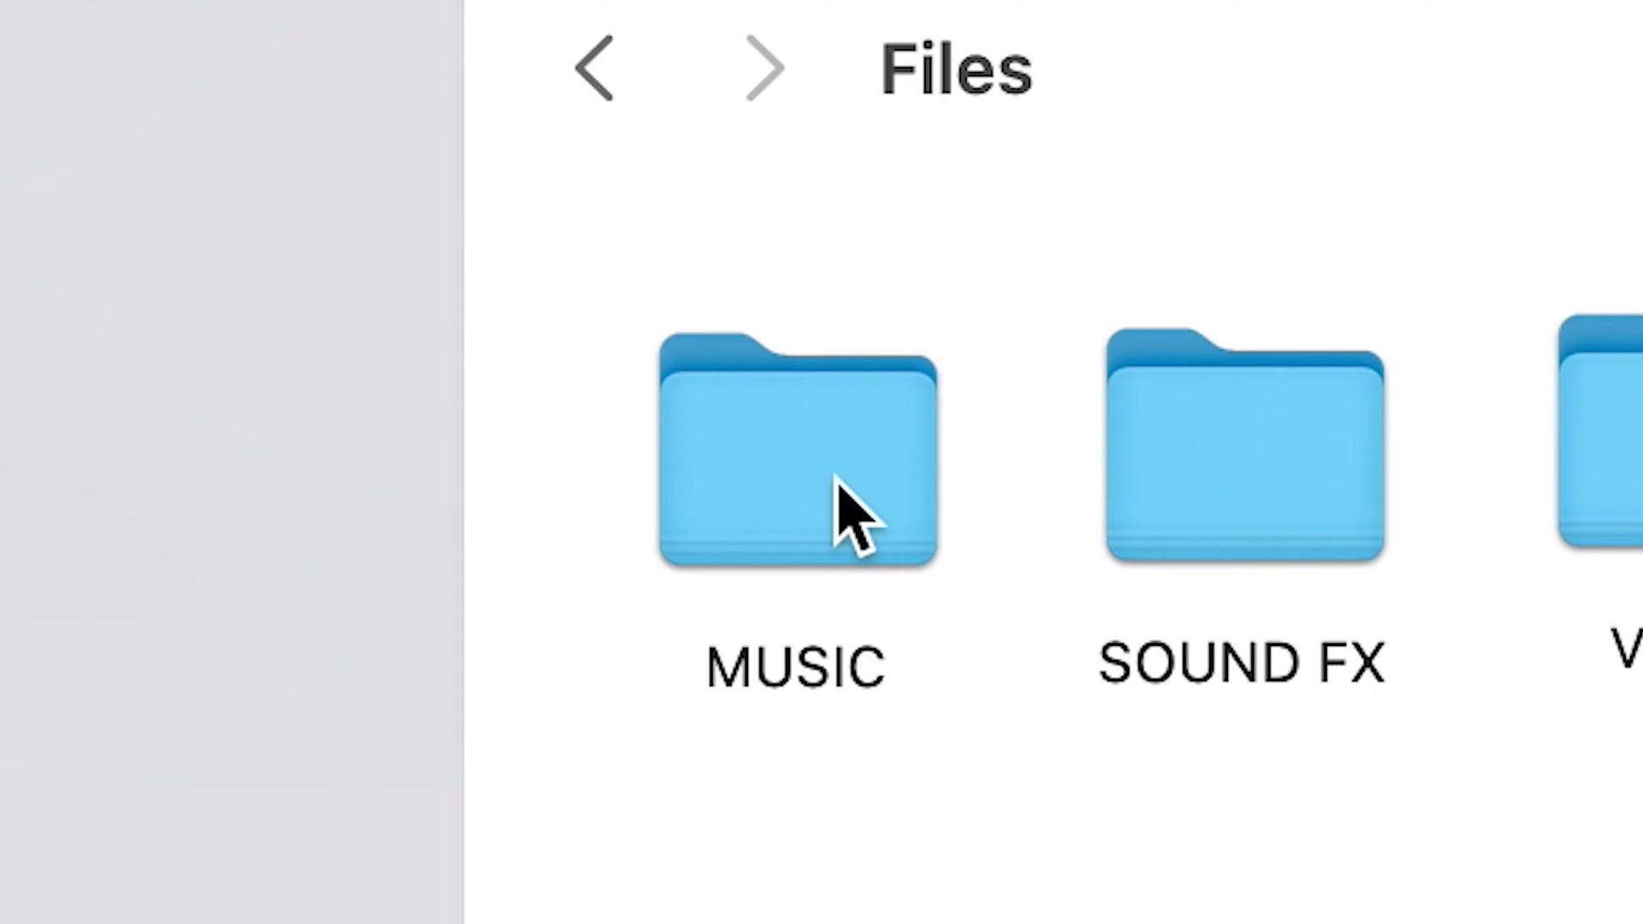
# Browse the MUSIC, SOUND FX, VIDEO and PROJECTS folders in the Files window
pyautogui.click(836, 514)
pyautogui.click(851, 495)
pyautogui.click(1281, 505)
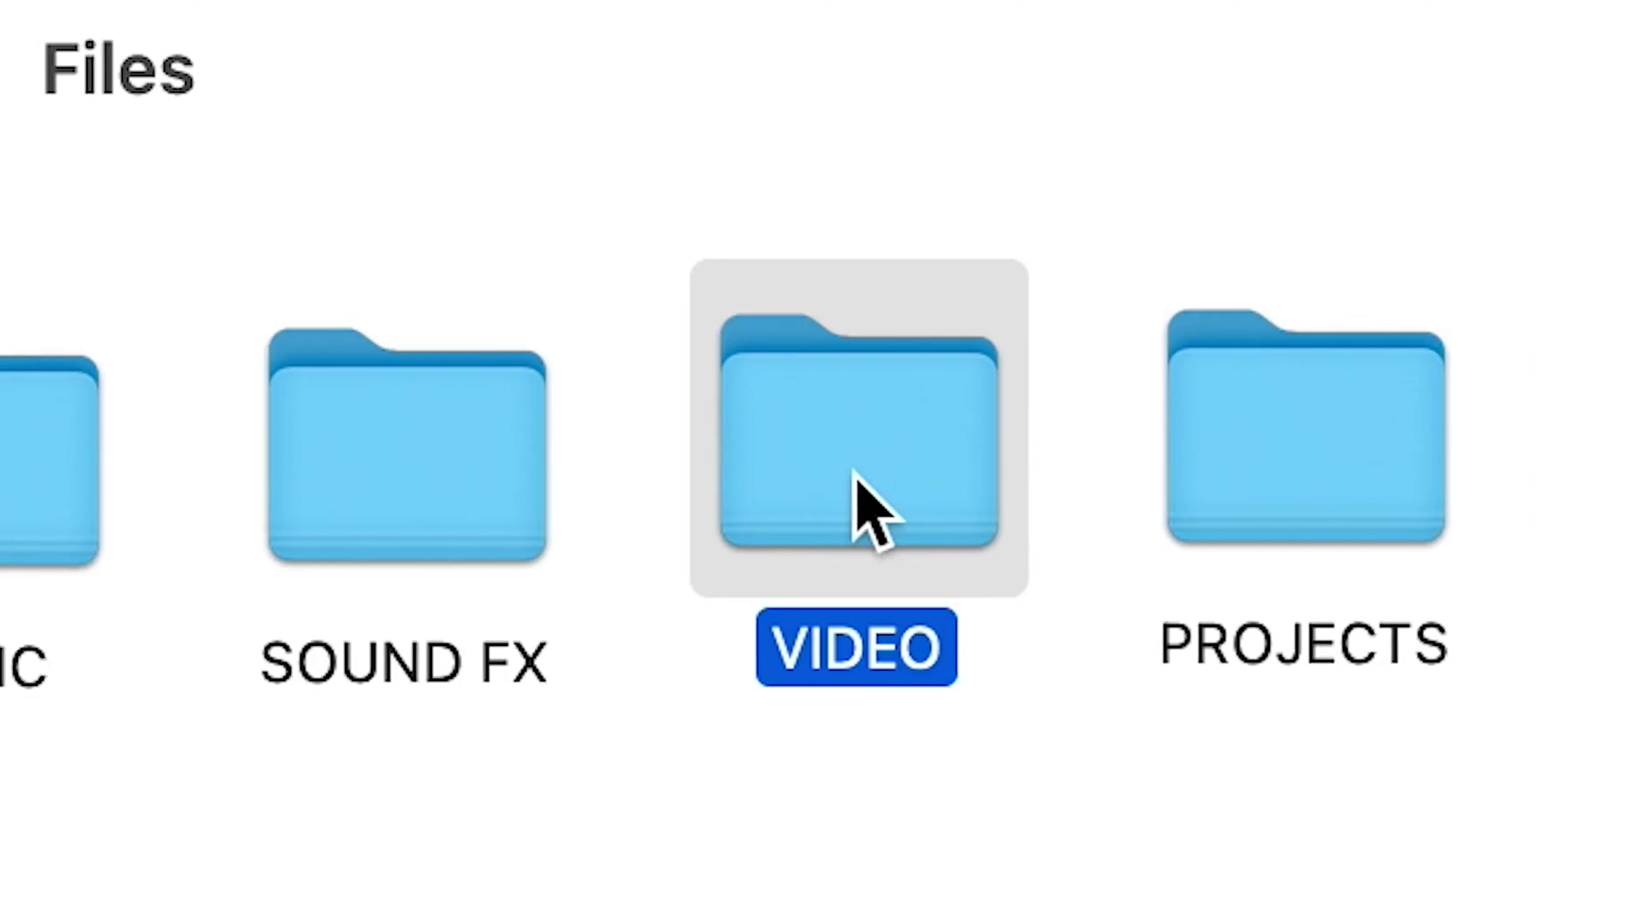
pyautogui.click(1393, 495)
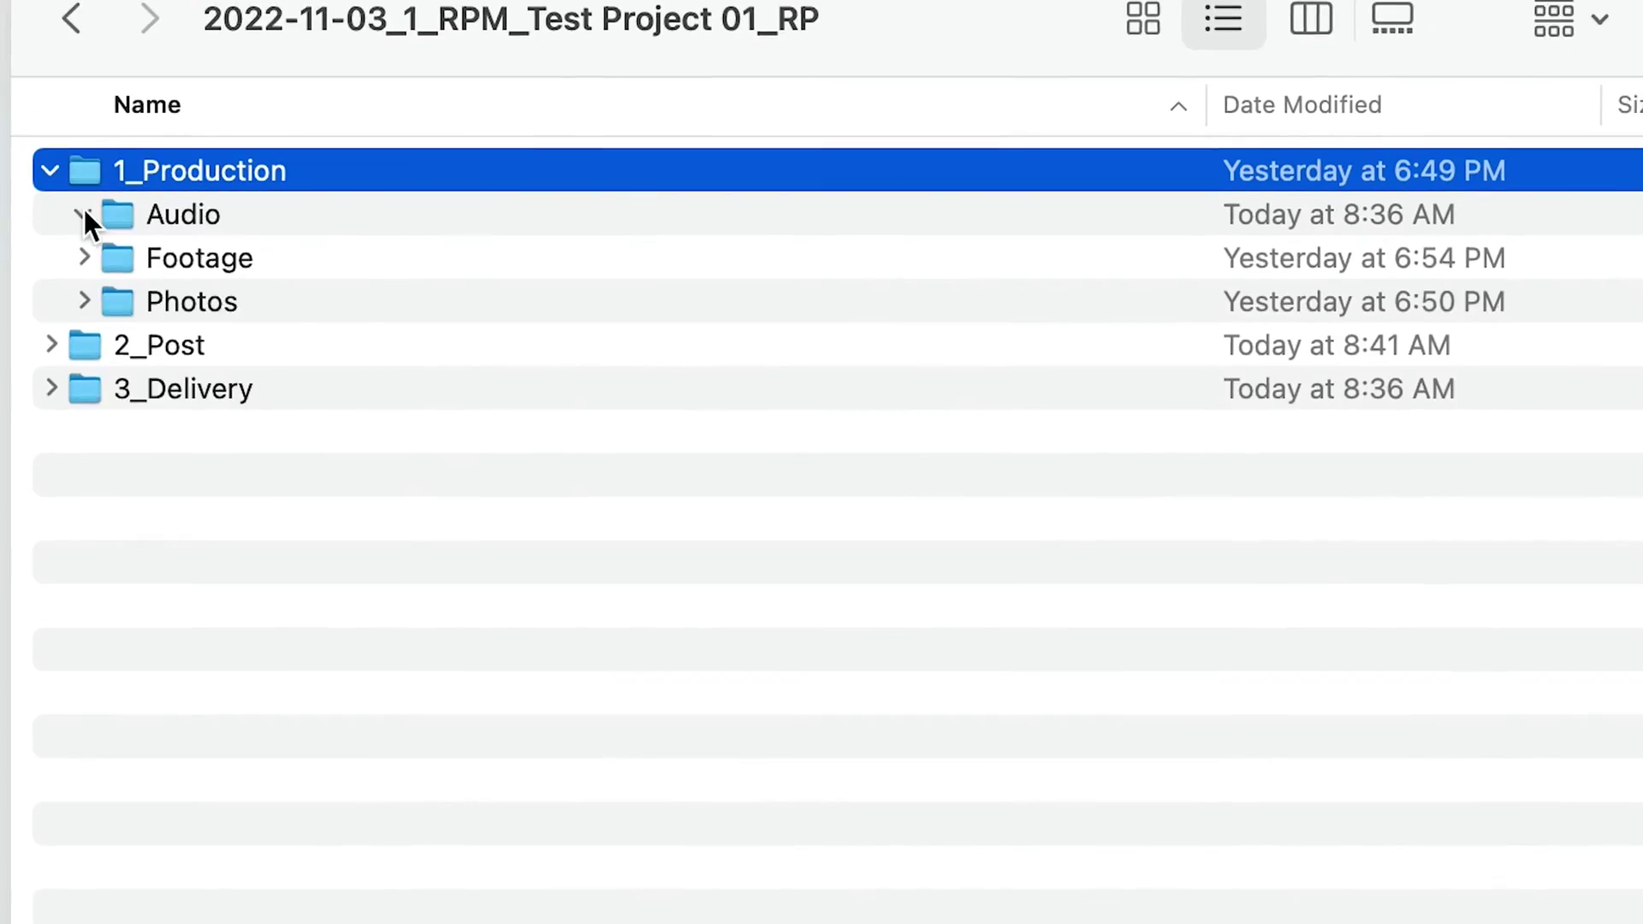
# Expand Audio, Footage, Photos, 2_Post, Assets, Footage, Still and Audio to reveal subfolders
pyautogui.click(88, 213)
pyautogui.click(77, 368)
pyautogui.click(81, 419)
pyautogui.click(44, 707)
pyautogui.click(75, 747)
pyautogui.click(97, 700)
pyautogui.click(98, 736)
pyautogui.click(72, 862)
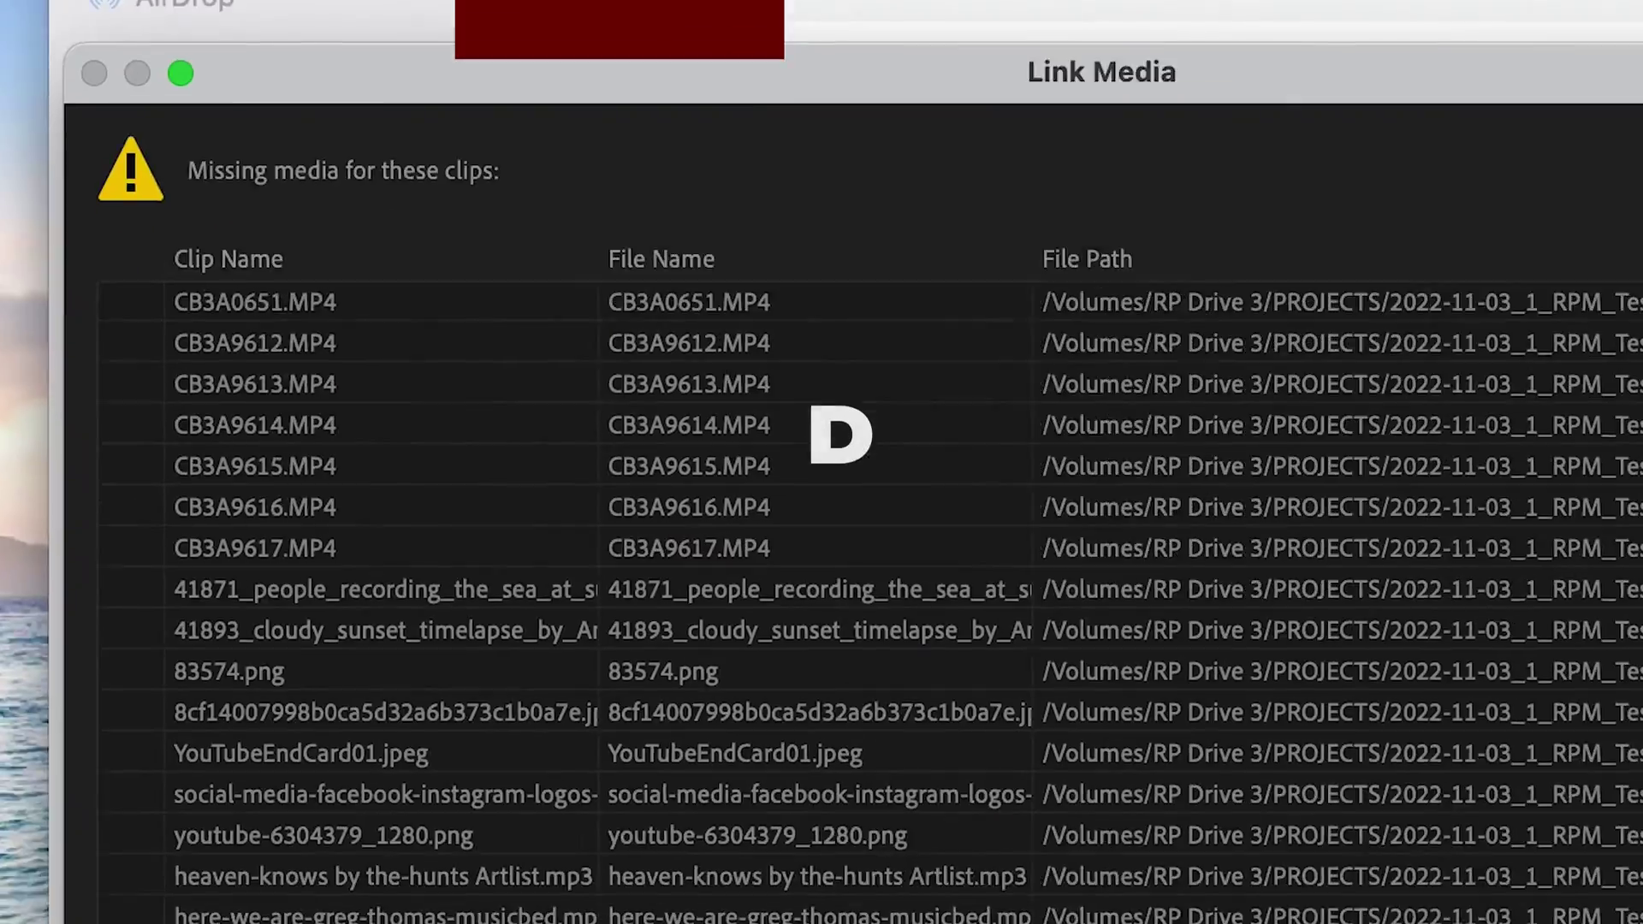
pyautogui.scroll(-5, 1578, 310)
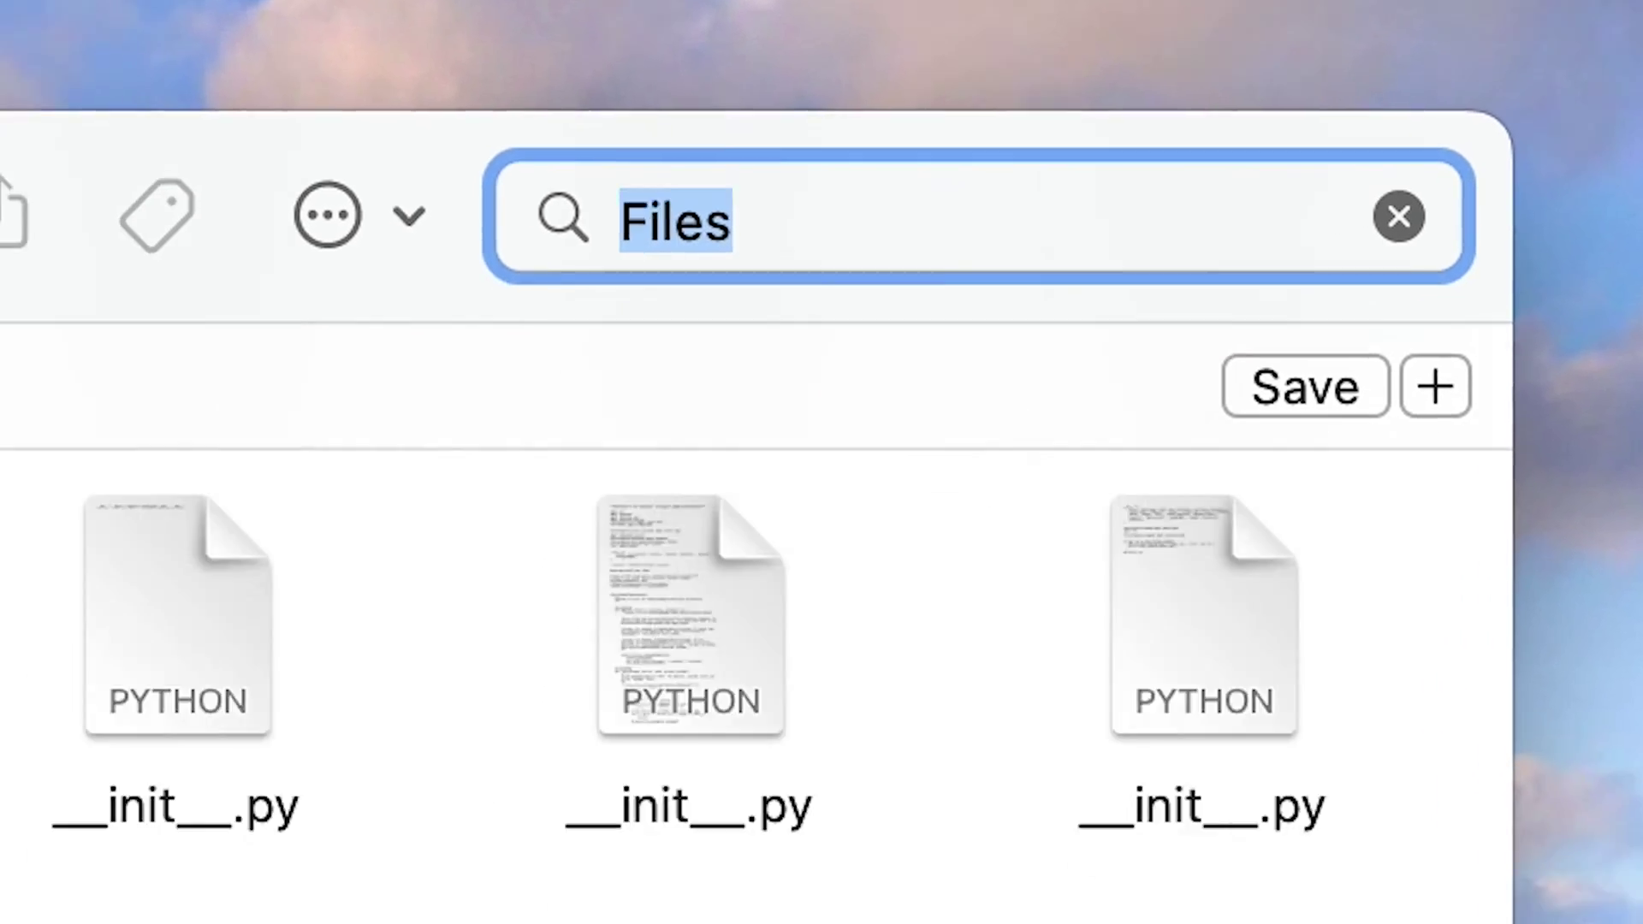
# Open the Post Haste - Digital Rebellion result and start the Mac download
pyautogui.scroll(-10, 1448, 51)
pyautogui.scroll(-15, 1448, 52)
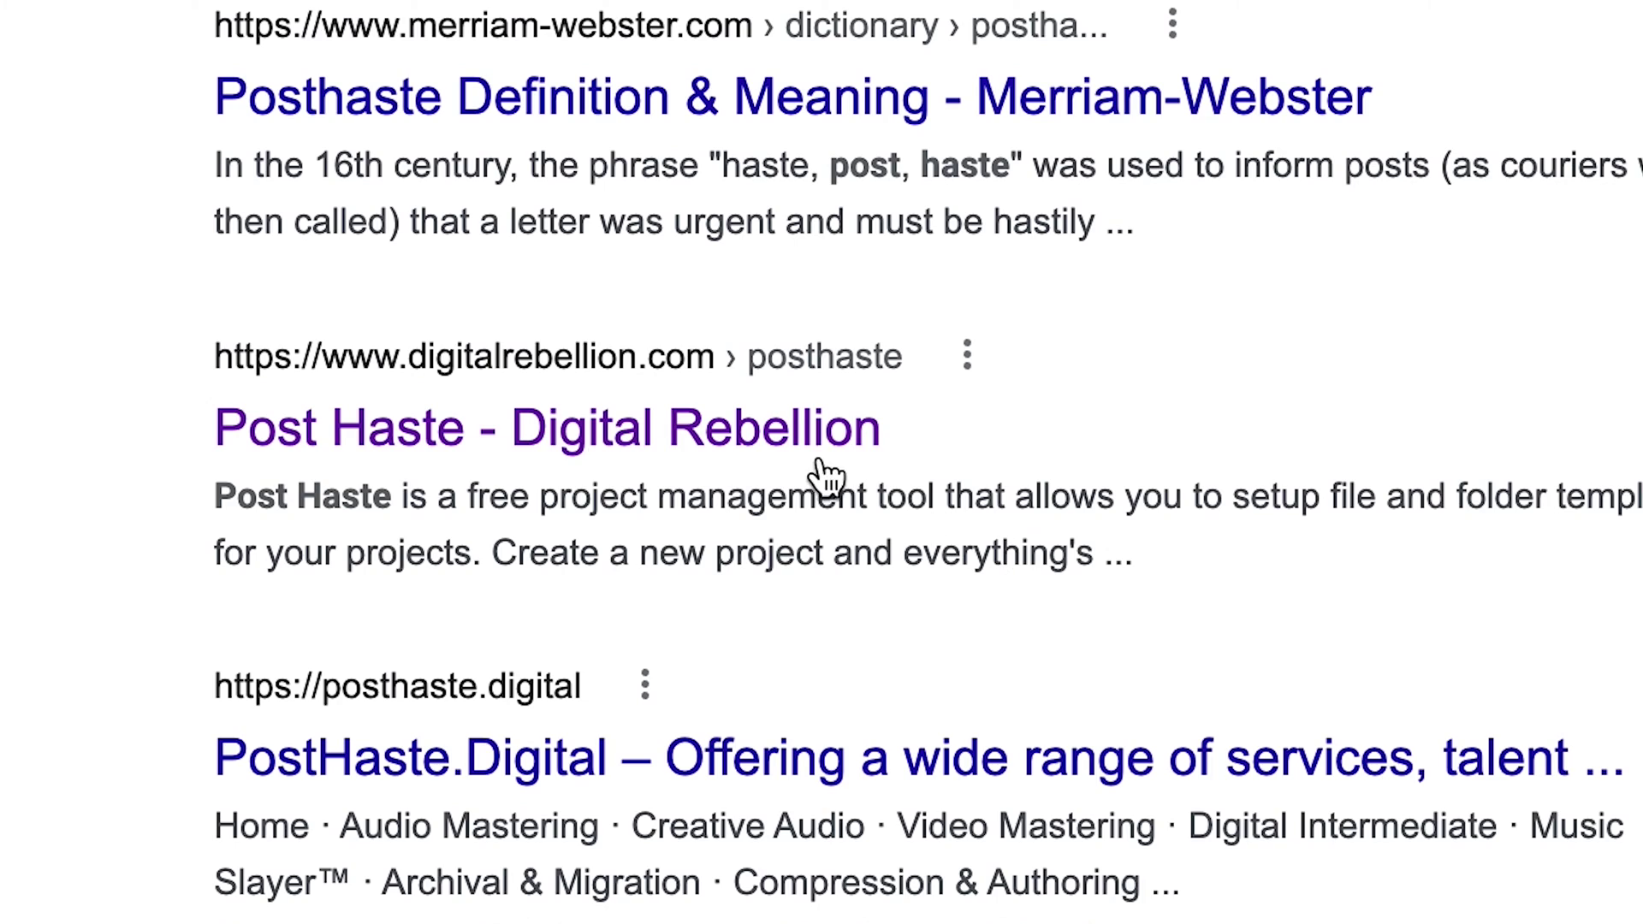
pyautogui.click(786, 437)
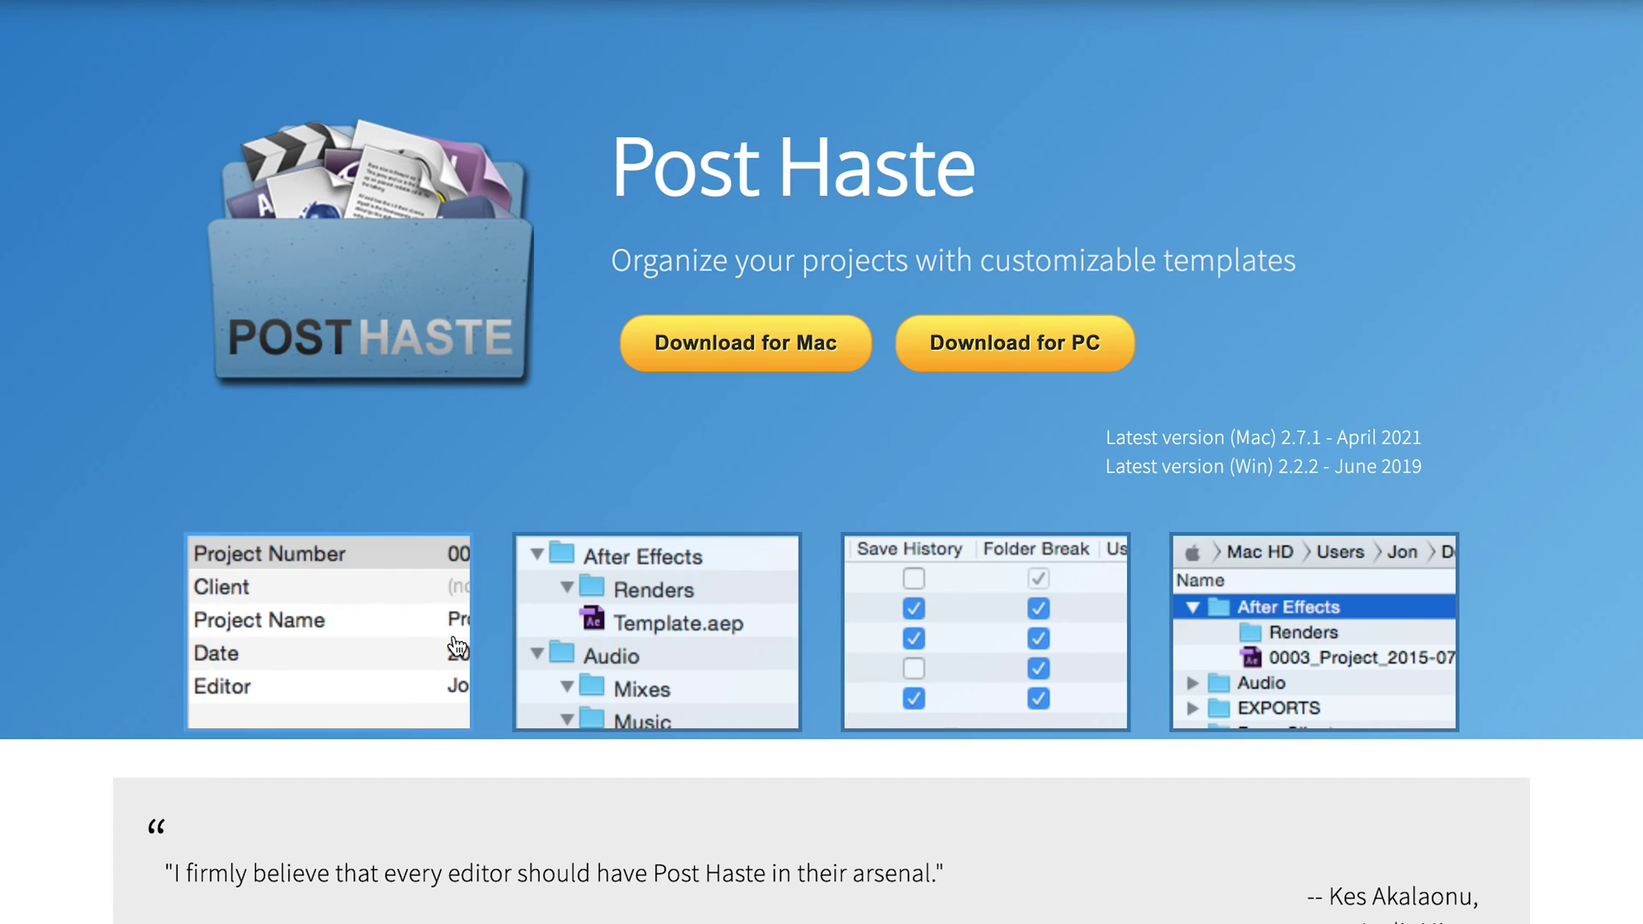
pyautogui.click(761, 349)
pyautogui.scroll(-2, 760, 356)
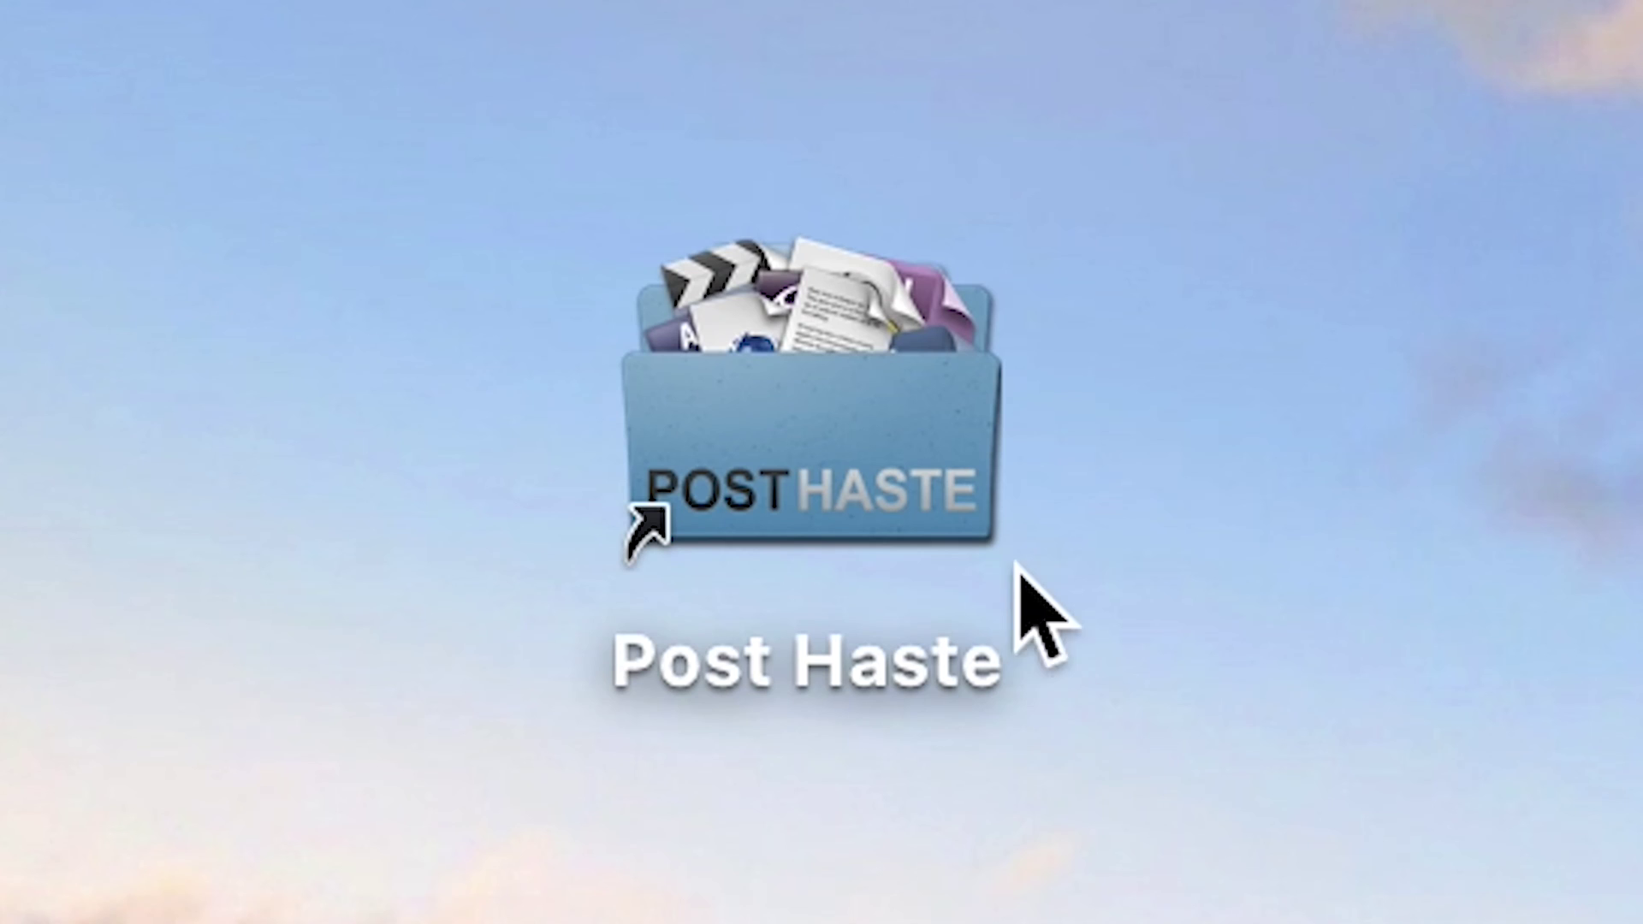
# Launch Post Haste from its desktop icon to bring up the New Project form
pyautogui.click(950, 398)
pyautogui.doubleClick(949, 396)
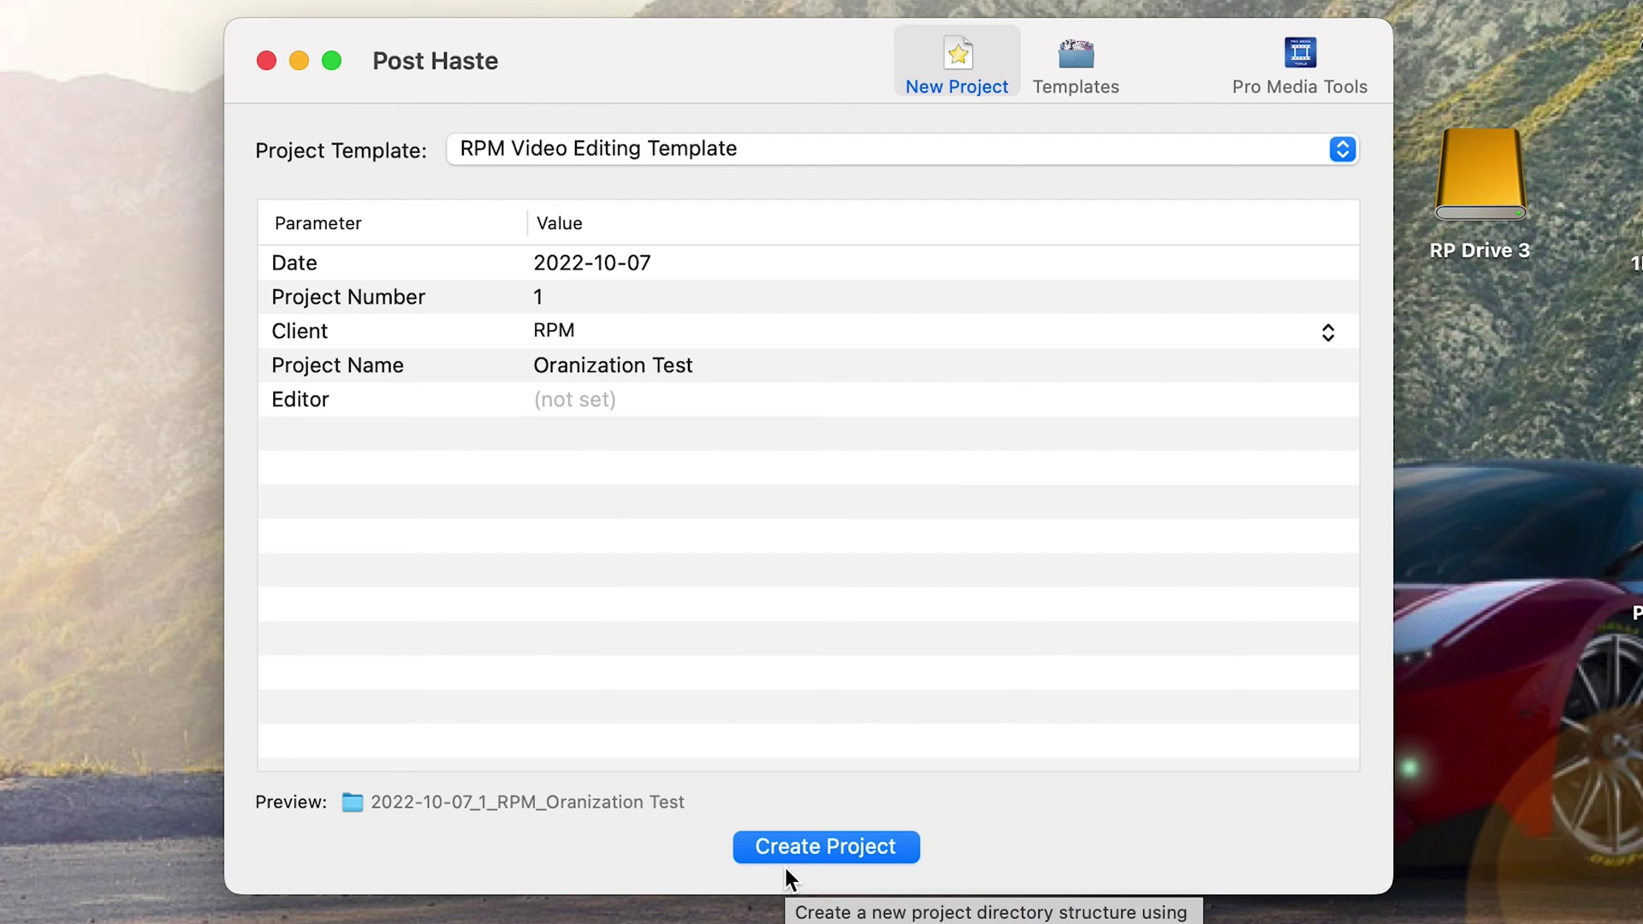
# Show the Templates list and select RPM Video Editing Template to view its folders
pyautogui.click(1082, 59)
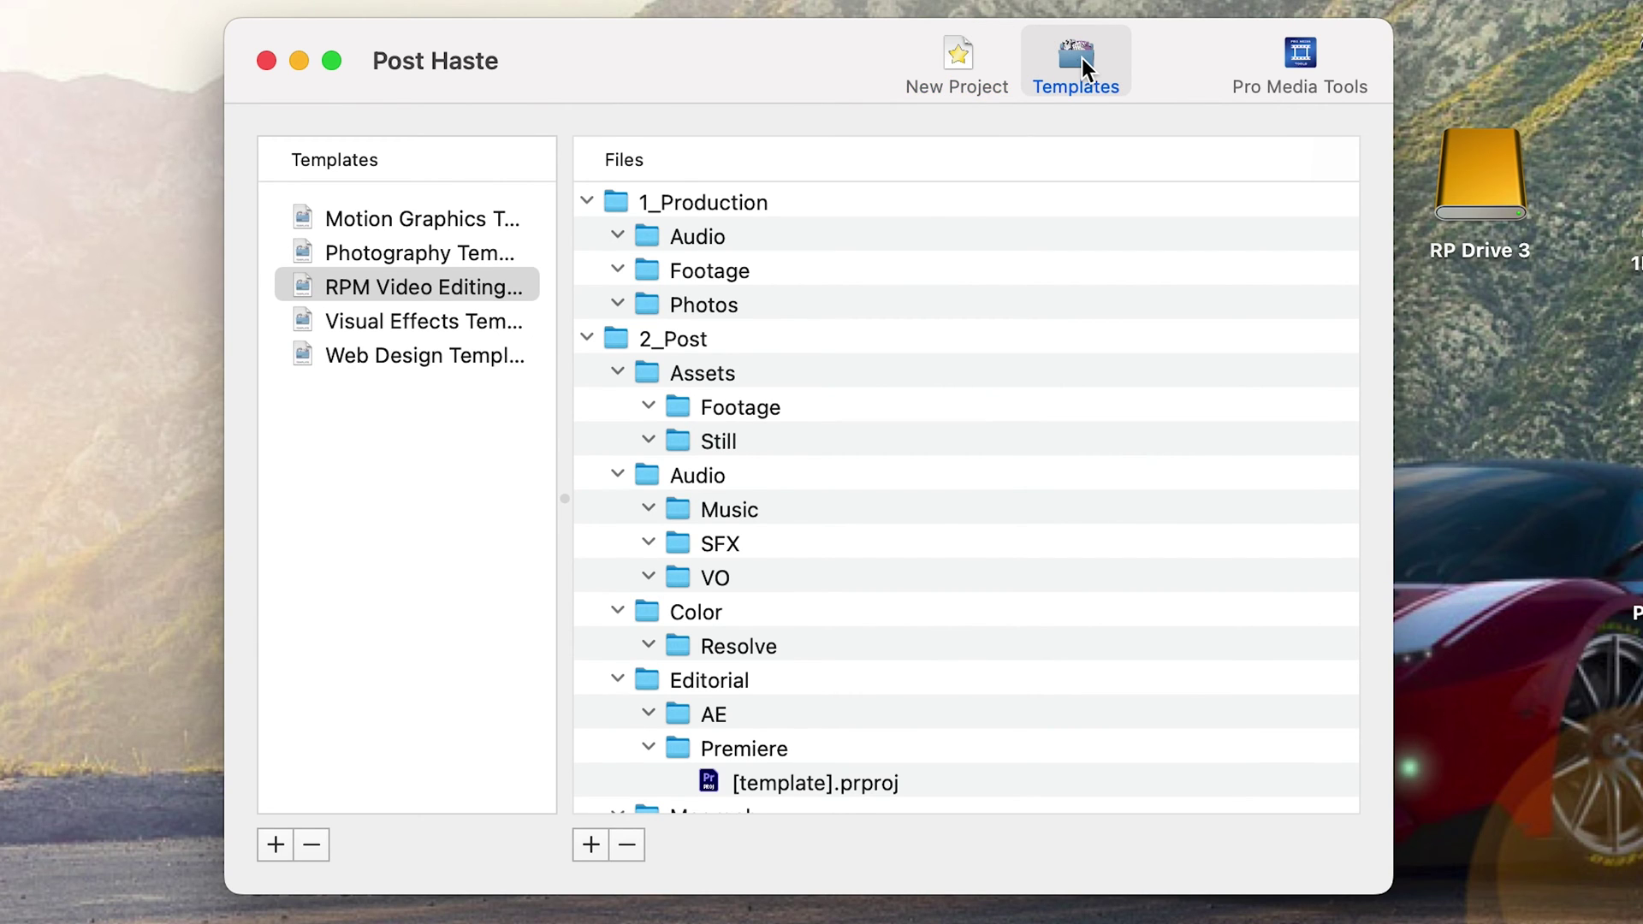
pyautogui.click(342, 282)
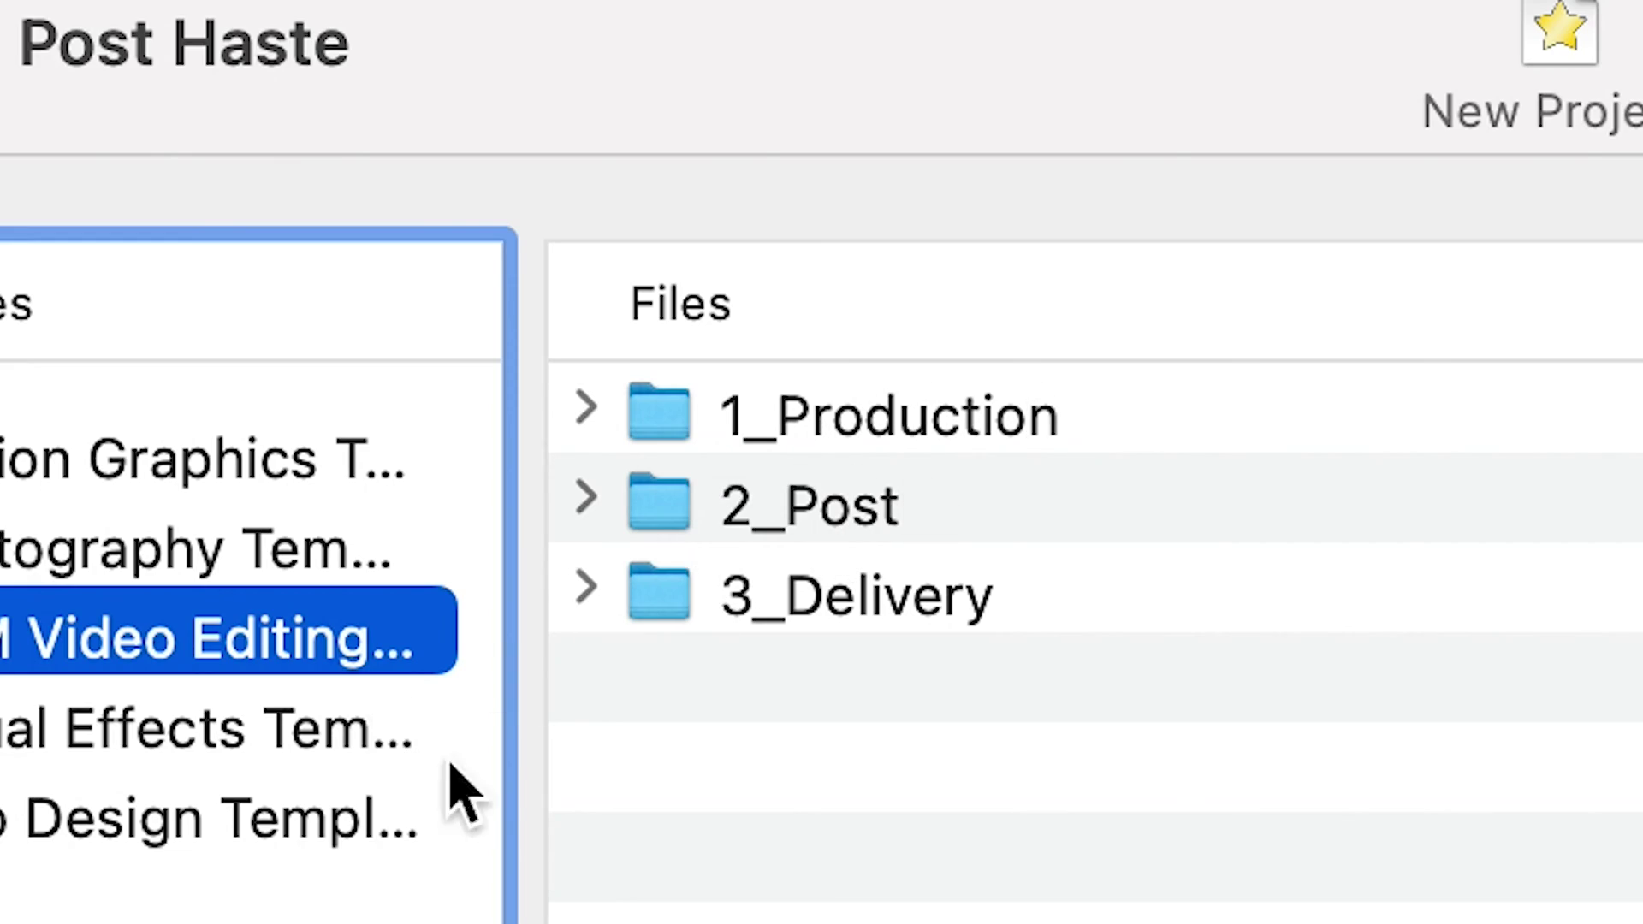
# Expand the template's 1_Production and 2_Post folders to review their subfolders
pyautogui.click(585, 408)
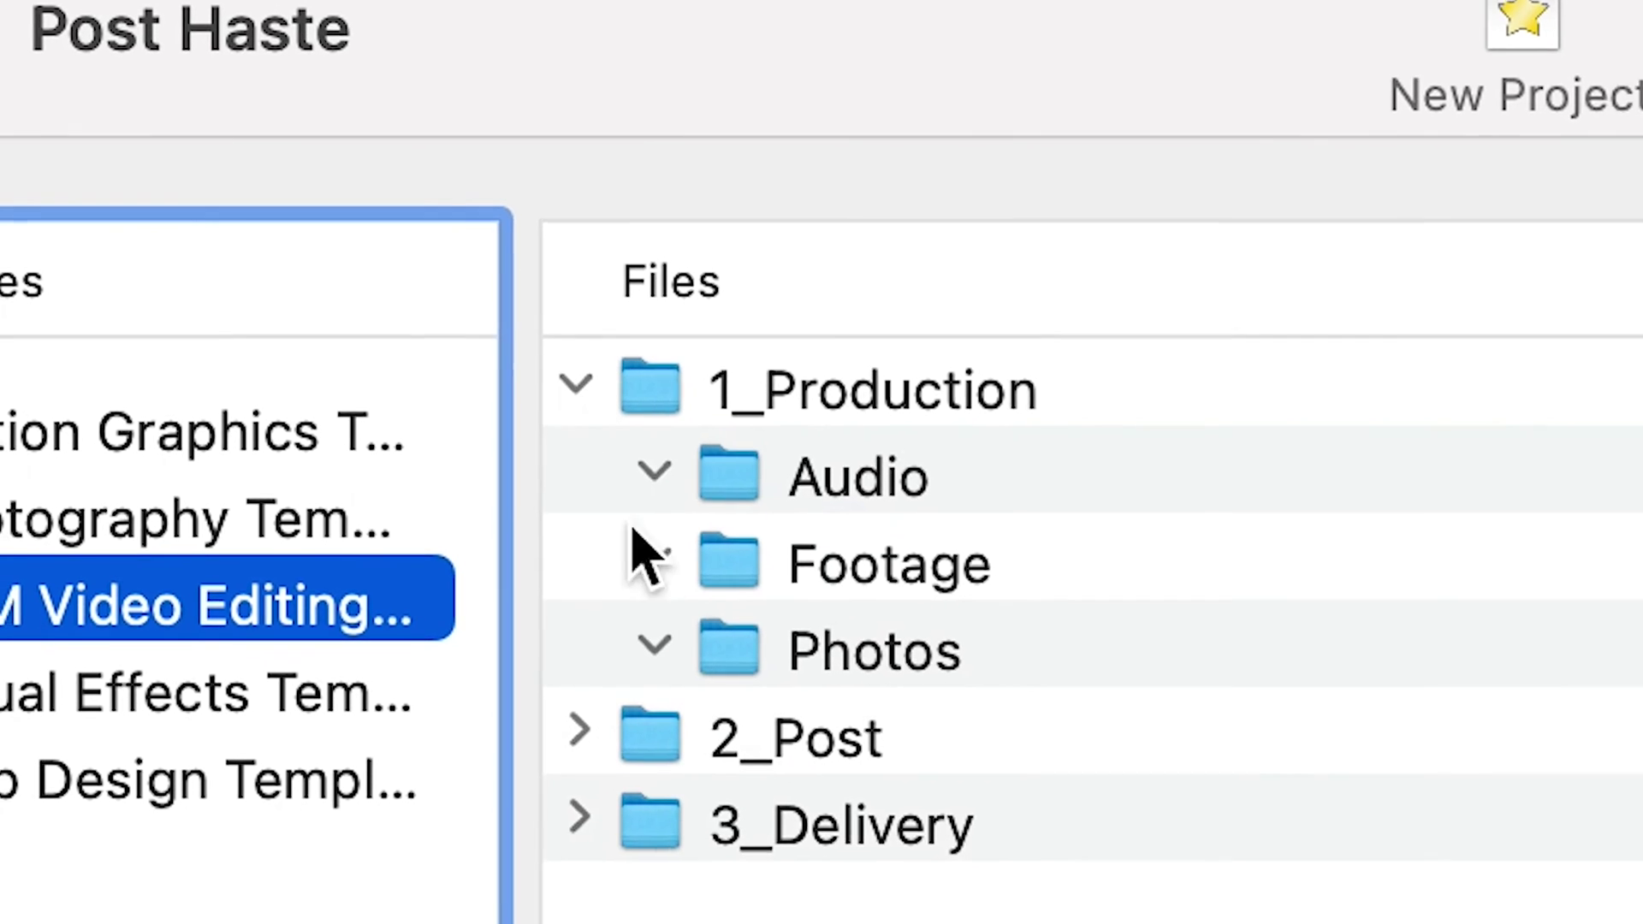
pyautogui.click(581, 772)
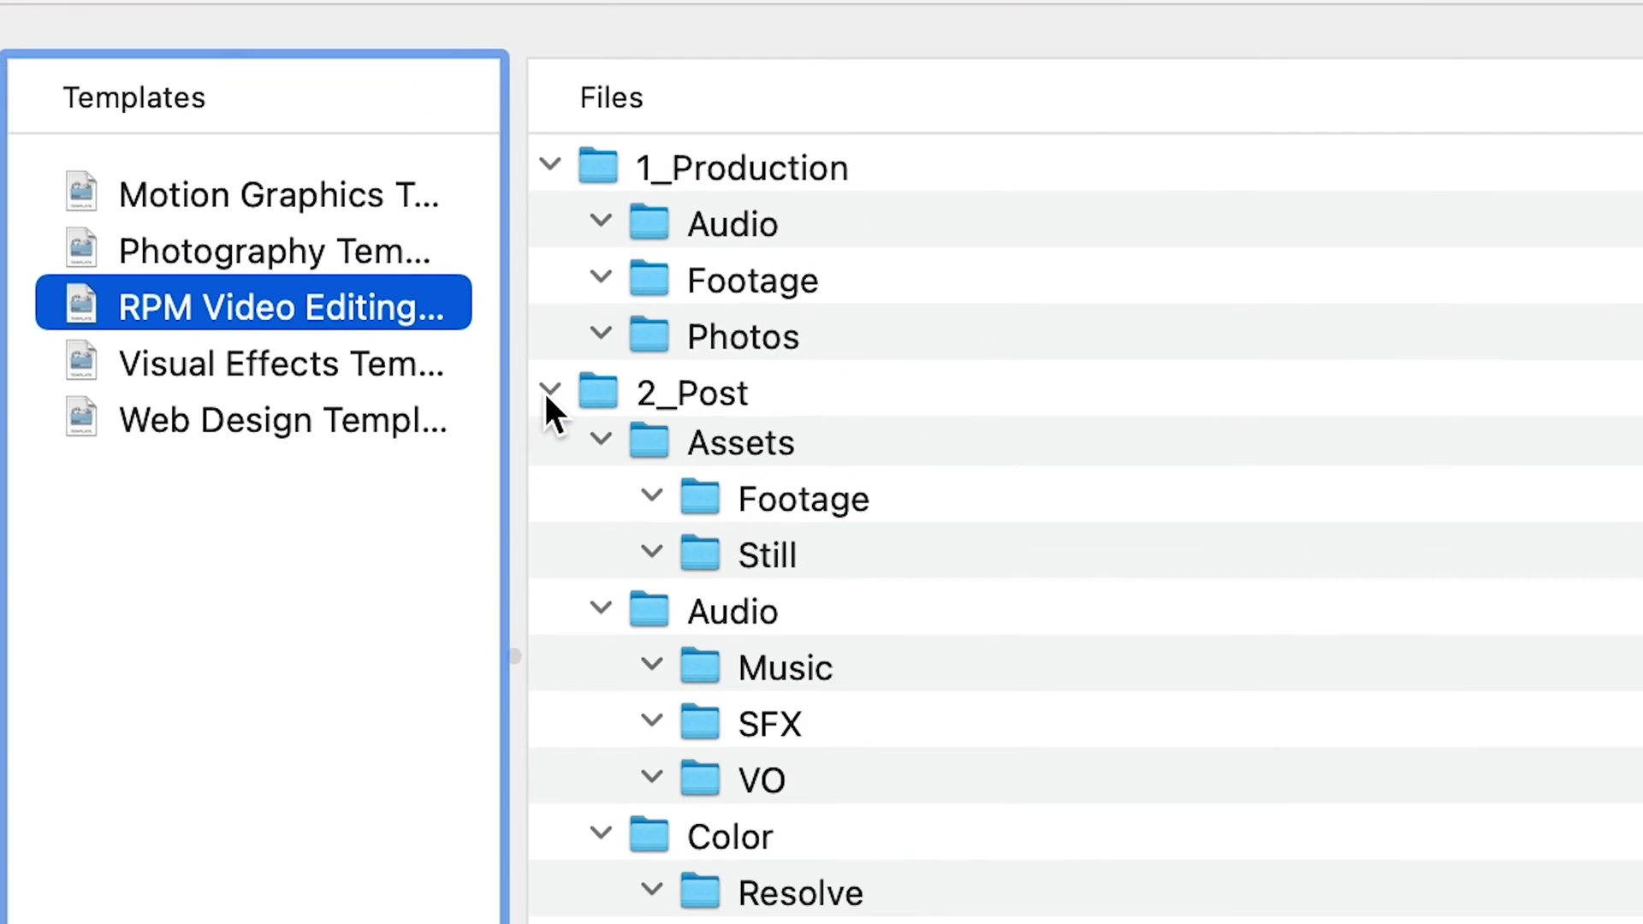
pyautogui.scroll(-4, 609, 629)
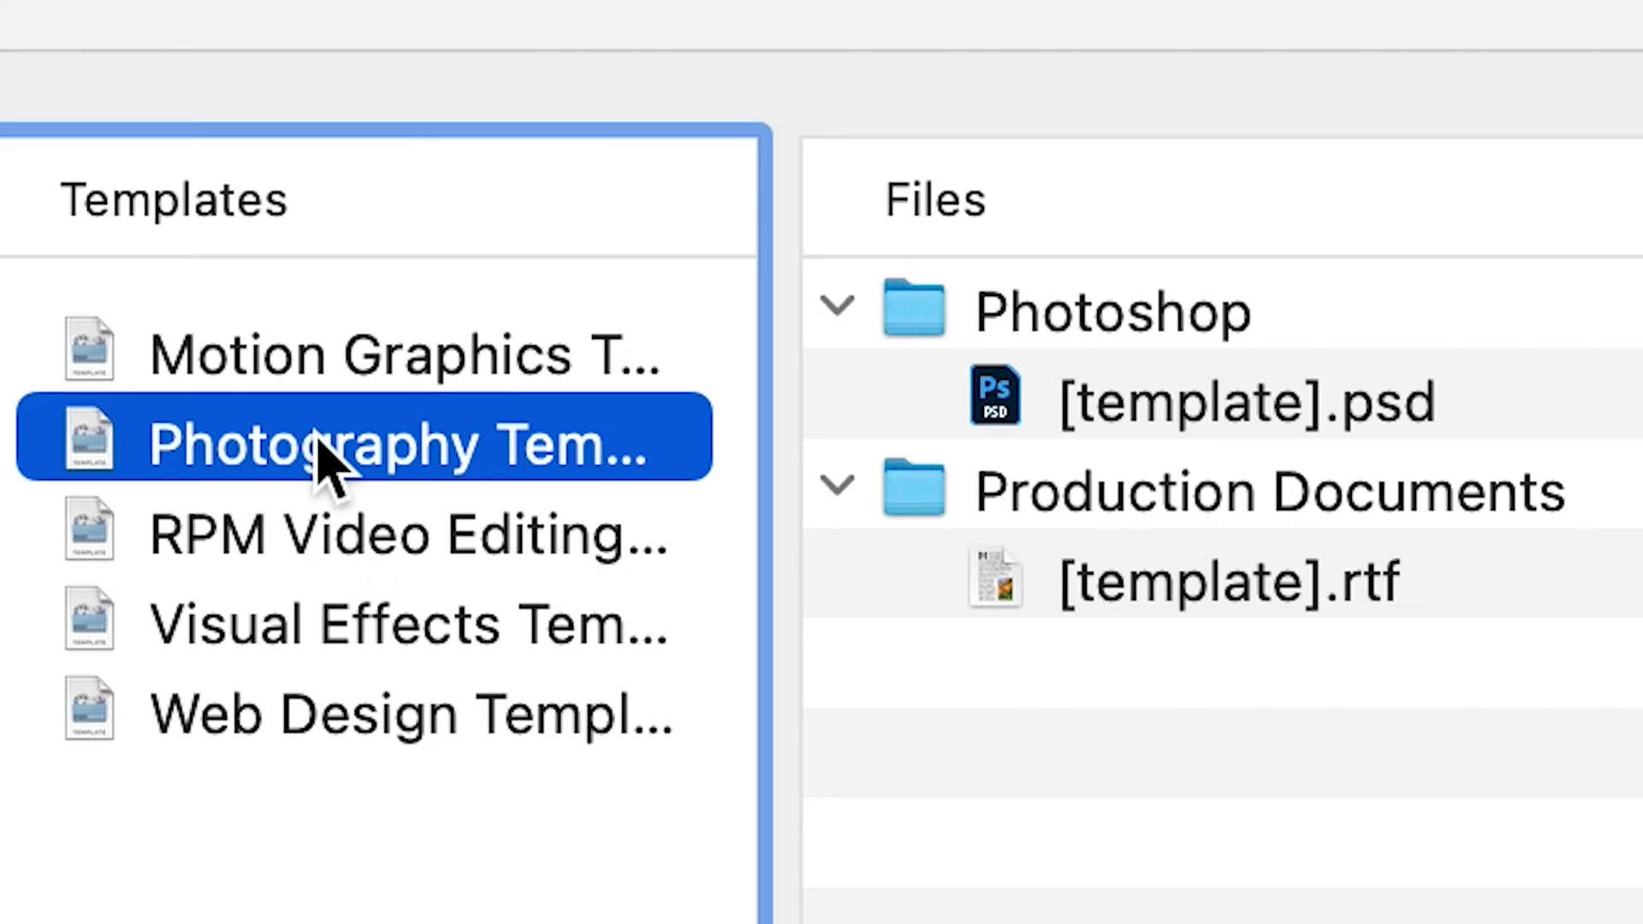
# Compare the motion graphics and VFX templates, then create the project from RPM Video Editing
pyautogui.click(469, 347)
pyautogui.click(444, 623)
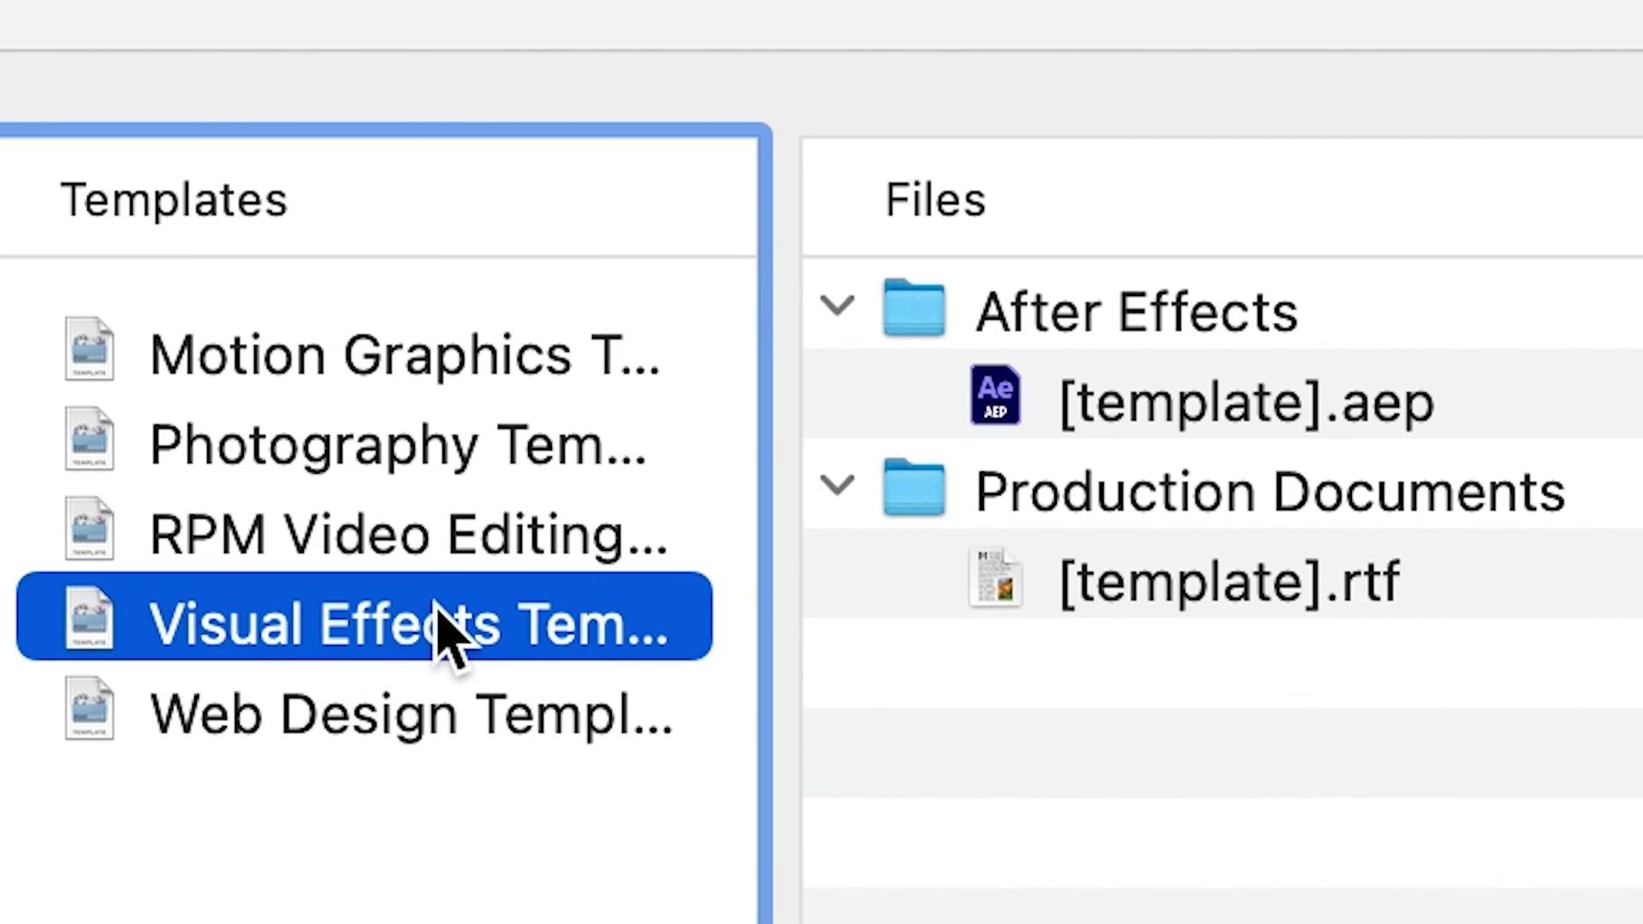
pyautogui.click(406, 505)
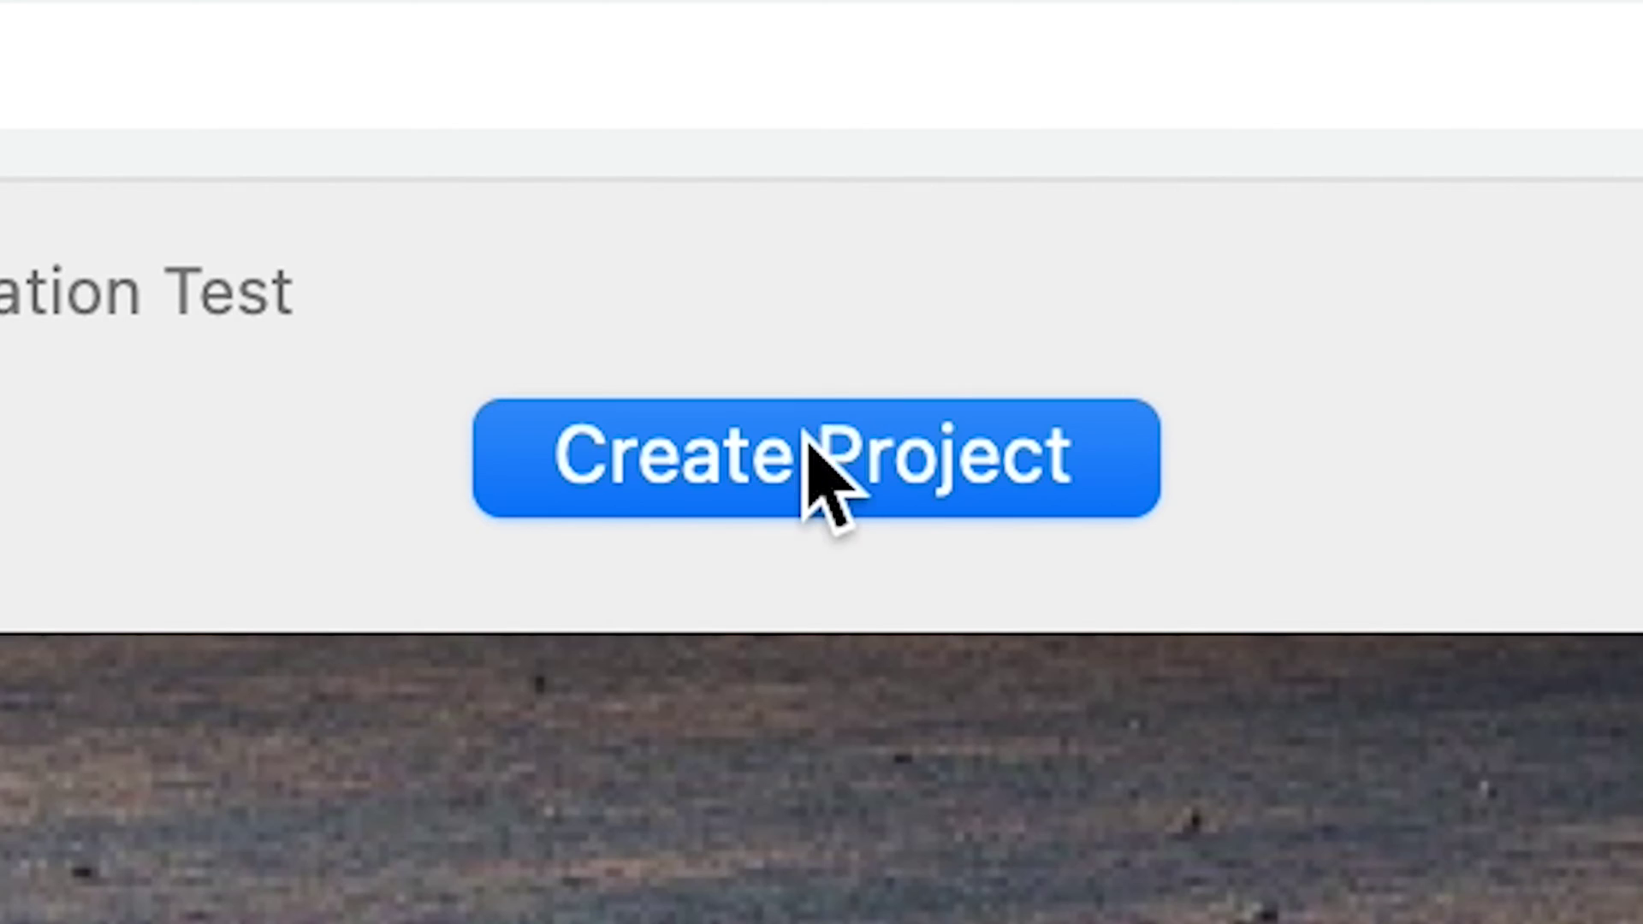
pyautogui.click(801, 449)
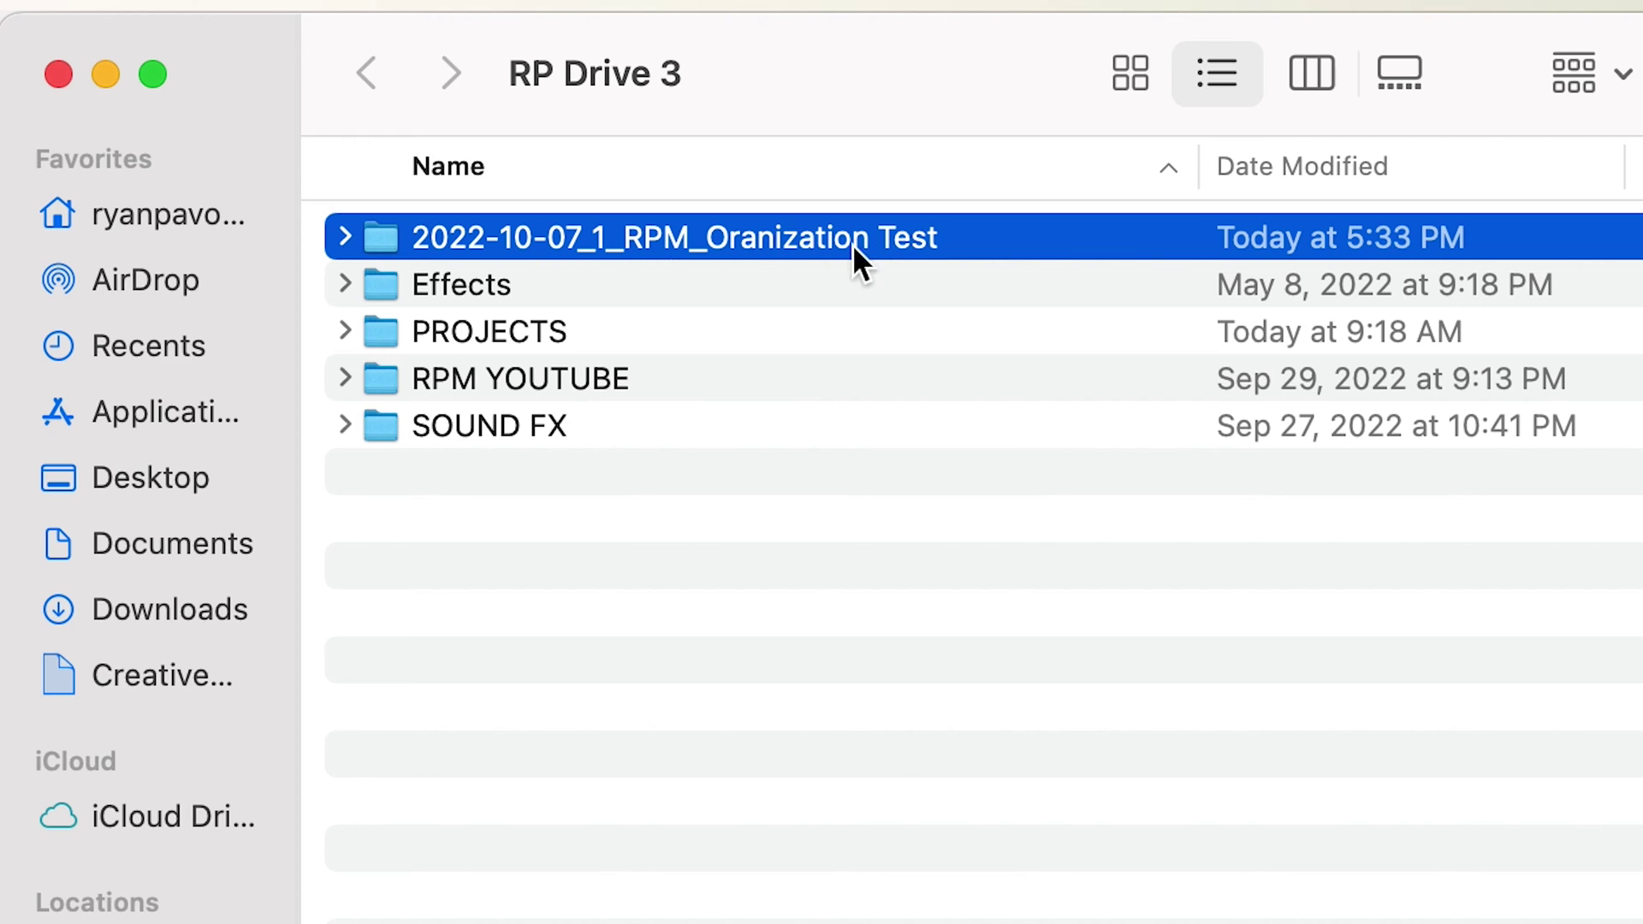
# Open the project folder and inspect the 1_Production, 2_Post and 3_Delivery subfolders
pyautogui.doubleClick(380, 227)
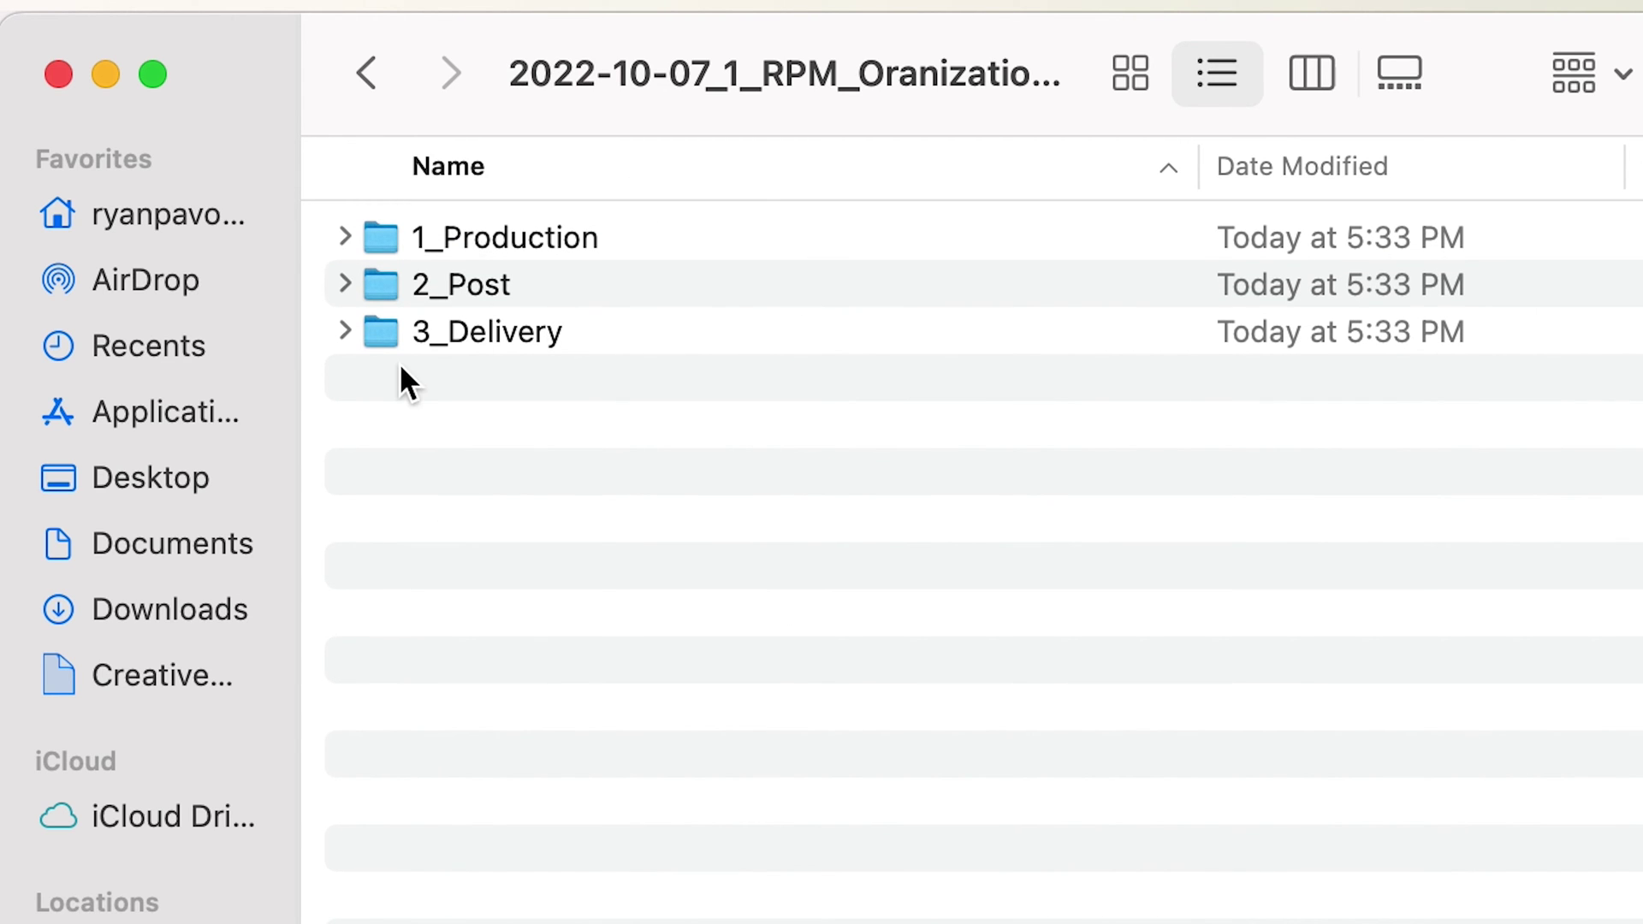
pyautogui.click(346, 235)
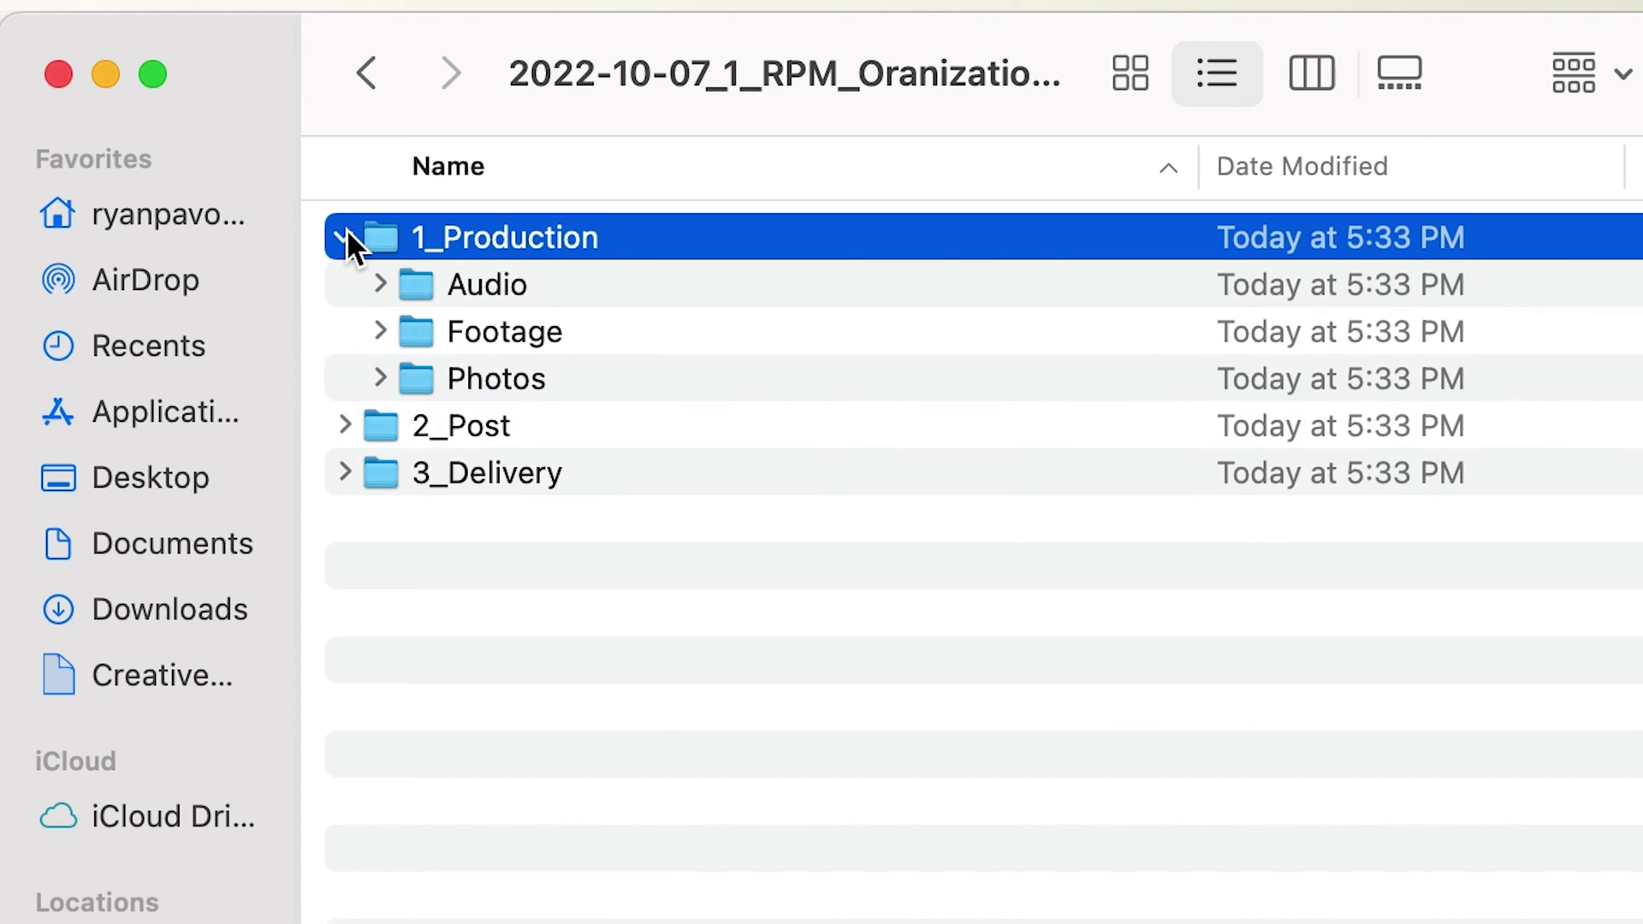
pyautogui.click(346, 235)
pyautogui.click(346, 284)
pyautogui.click(351, 281)
pyautogui.click(352, 330)
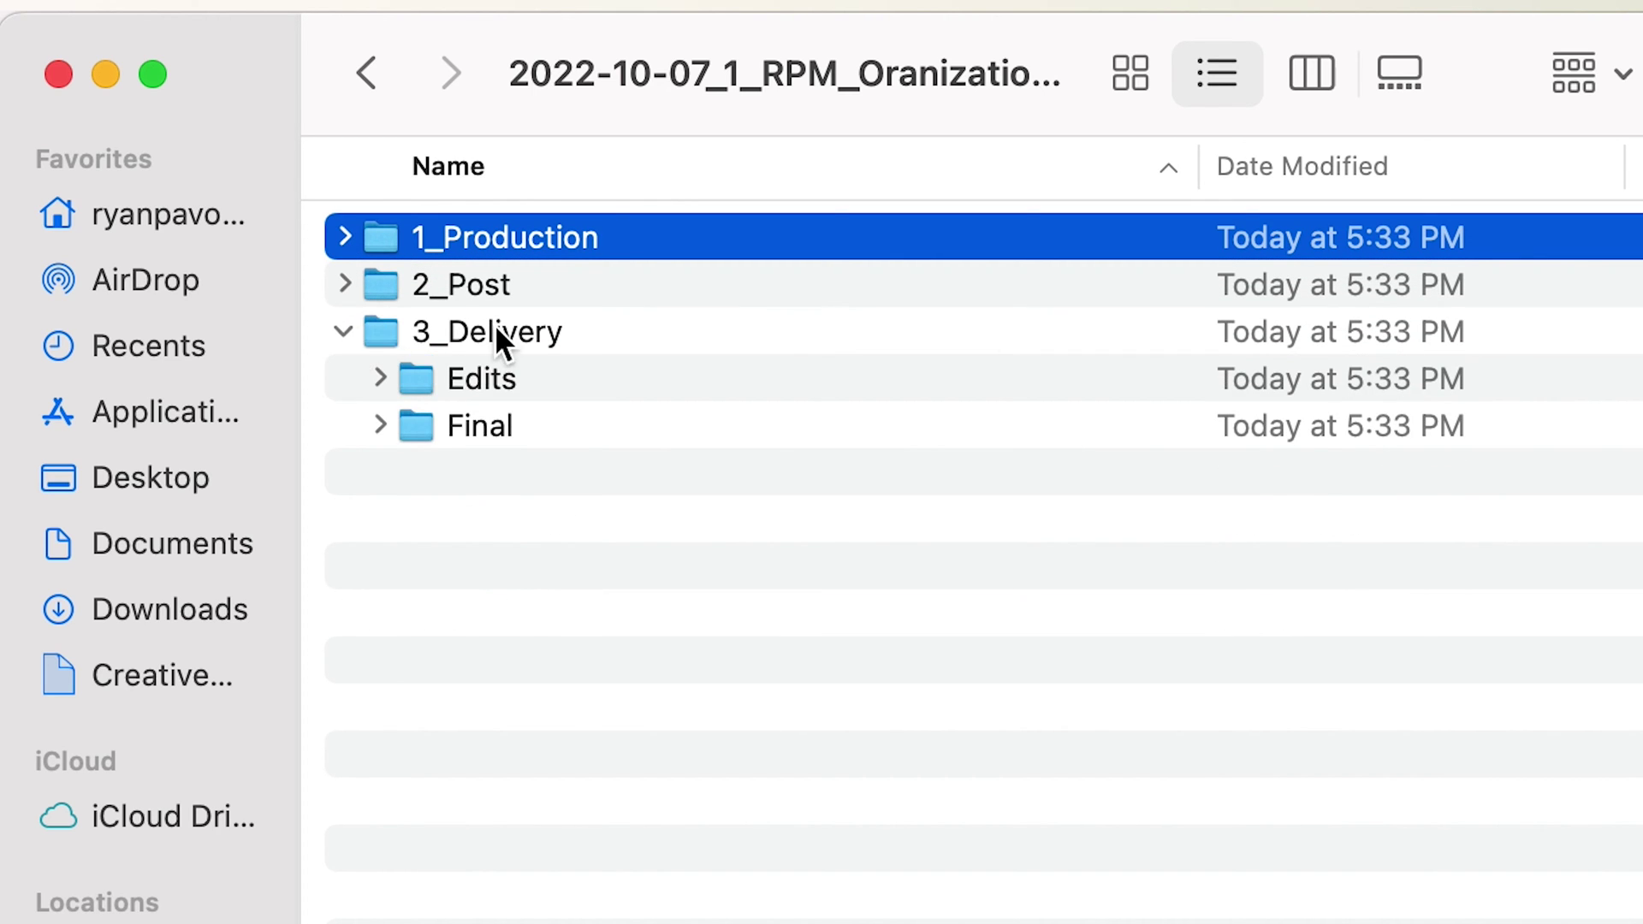
pyautogui.click(346, 330)
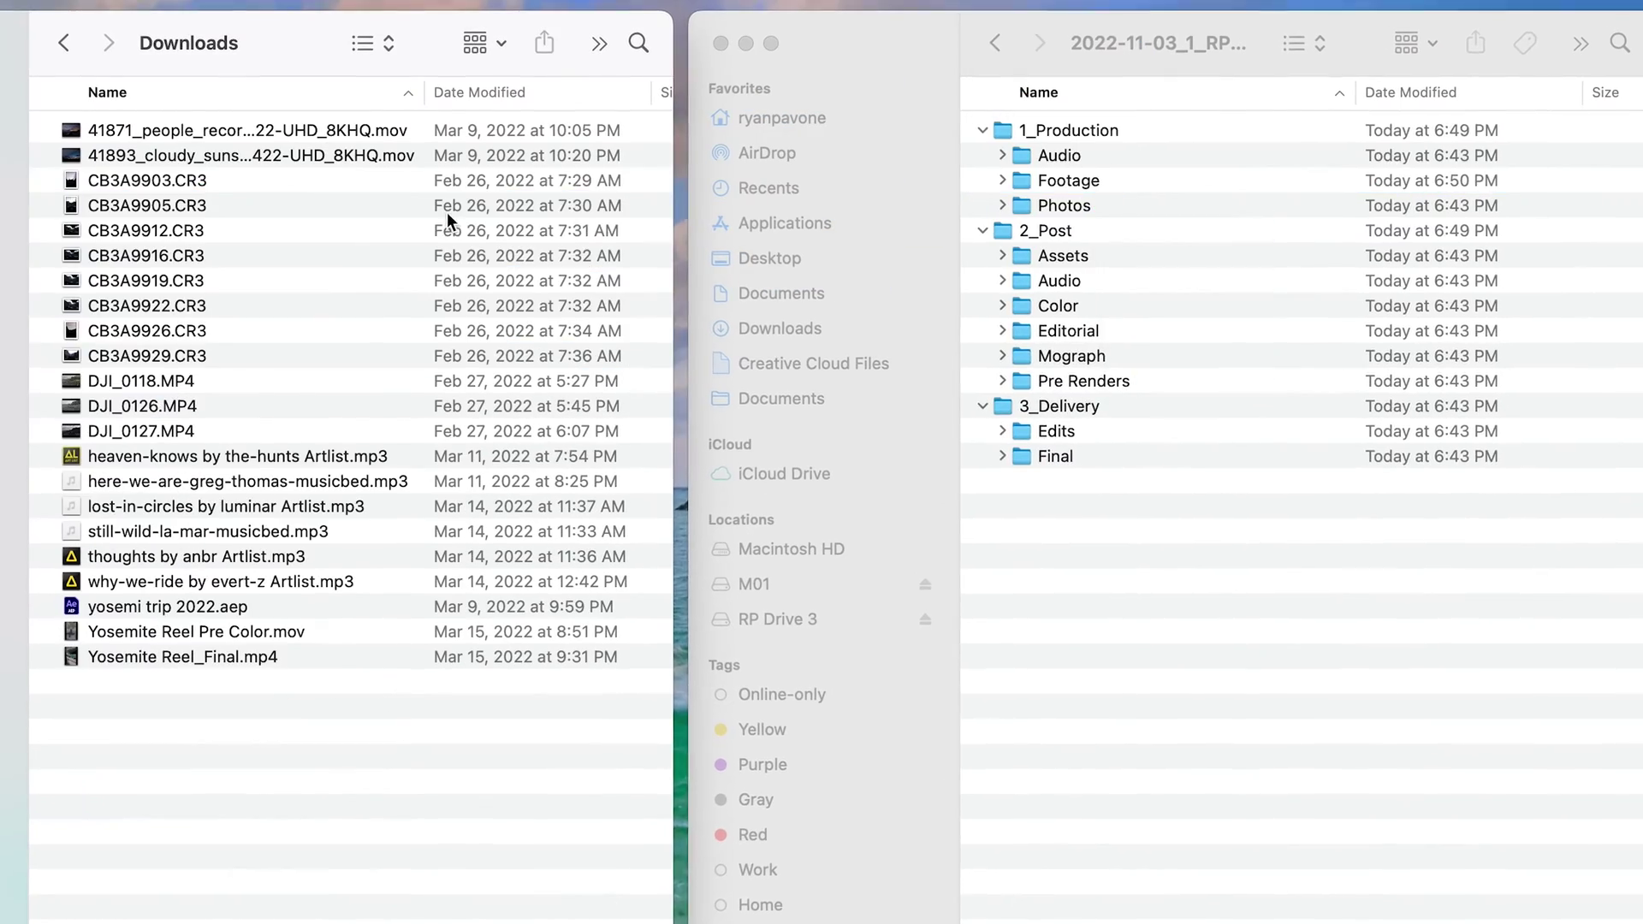
# Move the MP4 clips and CR3 photos into the project, and the .mov files into Assets/Footage
pyautogui.moveTo(447, 218); pyautogui.dragTo(1061, 205)
pyautogui.moveTo(151, 205); pyautogui.dragTo(1094, 184)
pyautogui.click(1021, 258)
pyautogui.keyDown('shift'); pyautogui.click(246, 154); pyautogui.keyUp('shift')
pyautogui.moveTo(245, 154); pyautogui.dragTo(1114, 281)
# Move the six mp3 files into the project's Audio folder
pyautogui.click(1046, 343)
pyautogui.click(128, 126)
pyautogui.keyDown('shift'); pyautogui.click(171, 262); pyautogui.keyUp('shift')
pyautogui.moveTo(171, 262); pyautogui.dragTo(1283, 350)
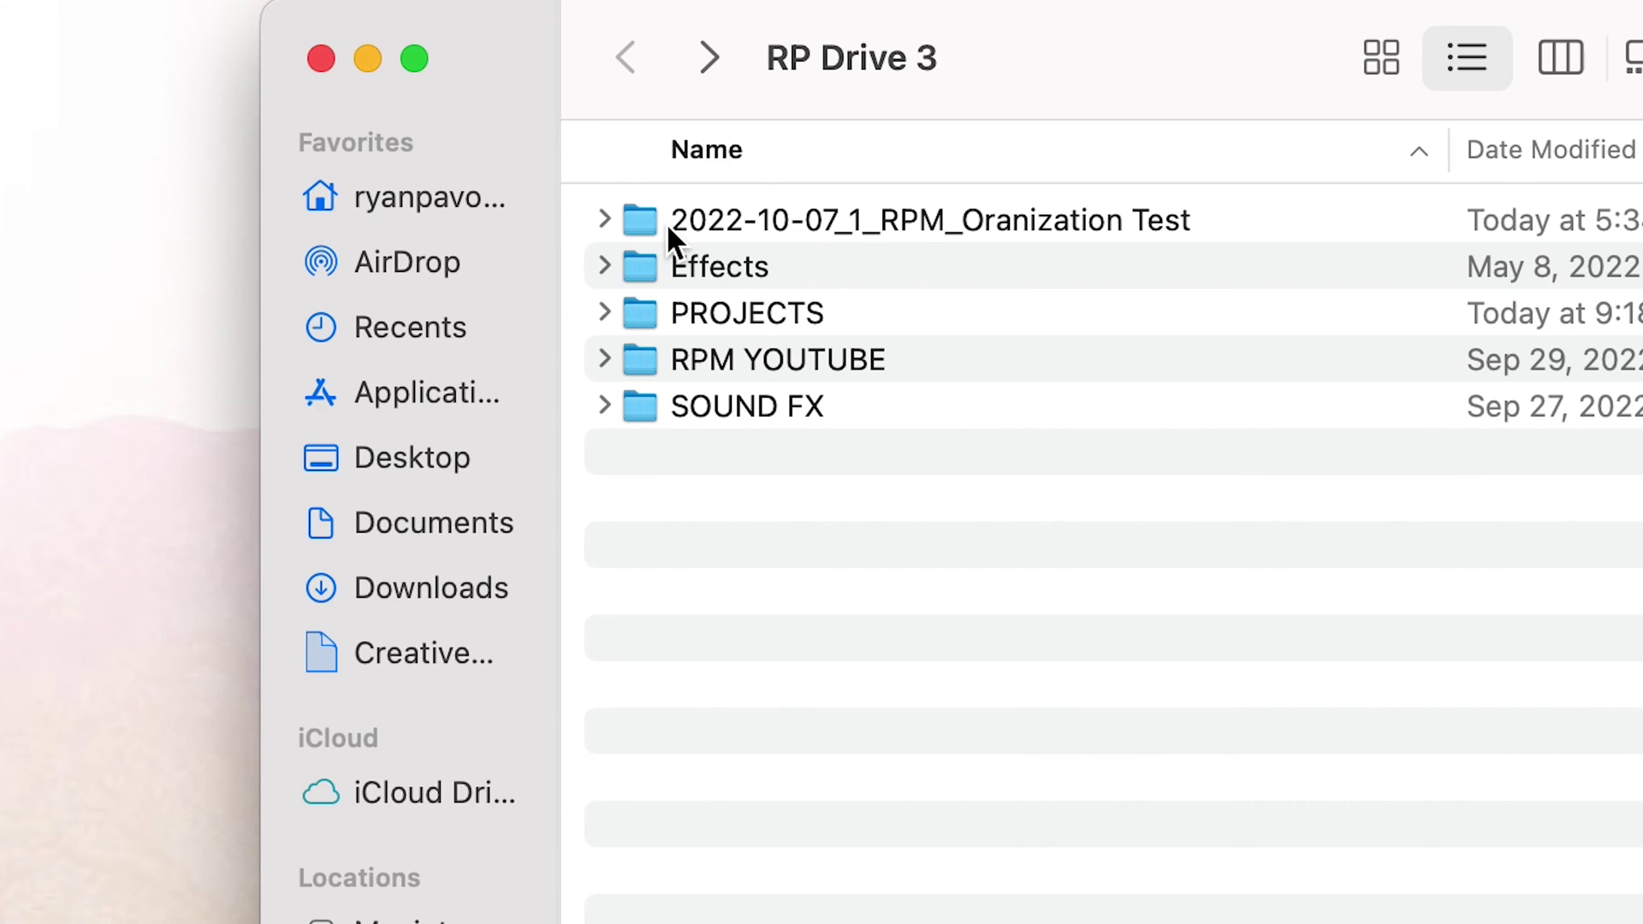
# Pin the 2022-10-07_1_RPM_Oranization Test folder to Favorites and open it from the sidebar
pyautogui.click(673, 219)
pyautogui.moveTo(739, 221); pyautogui.dragTo(336, 684)
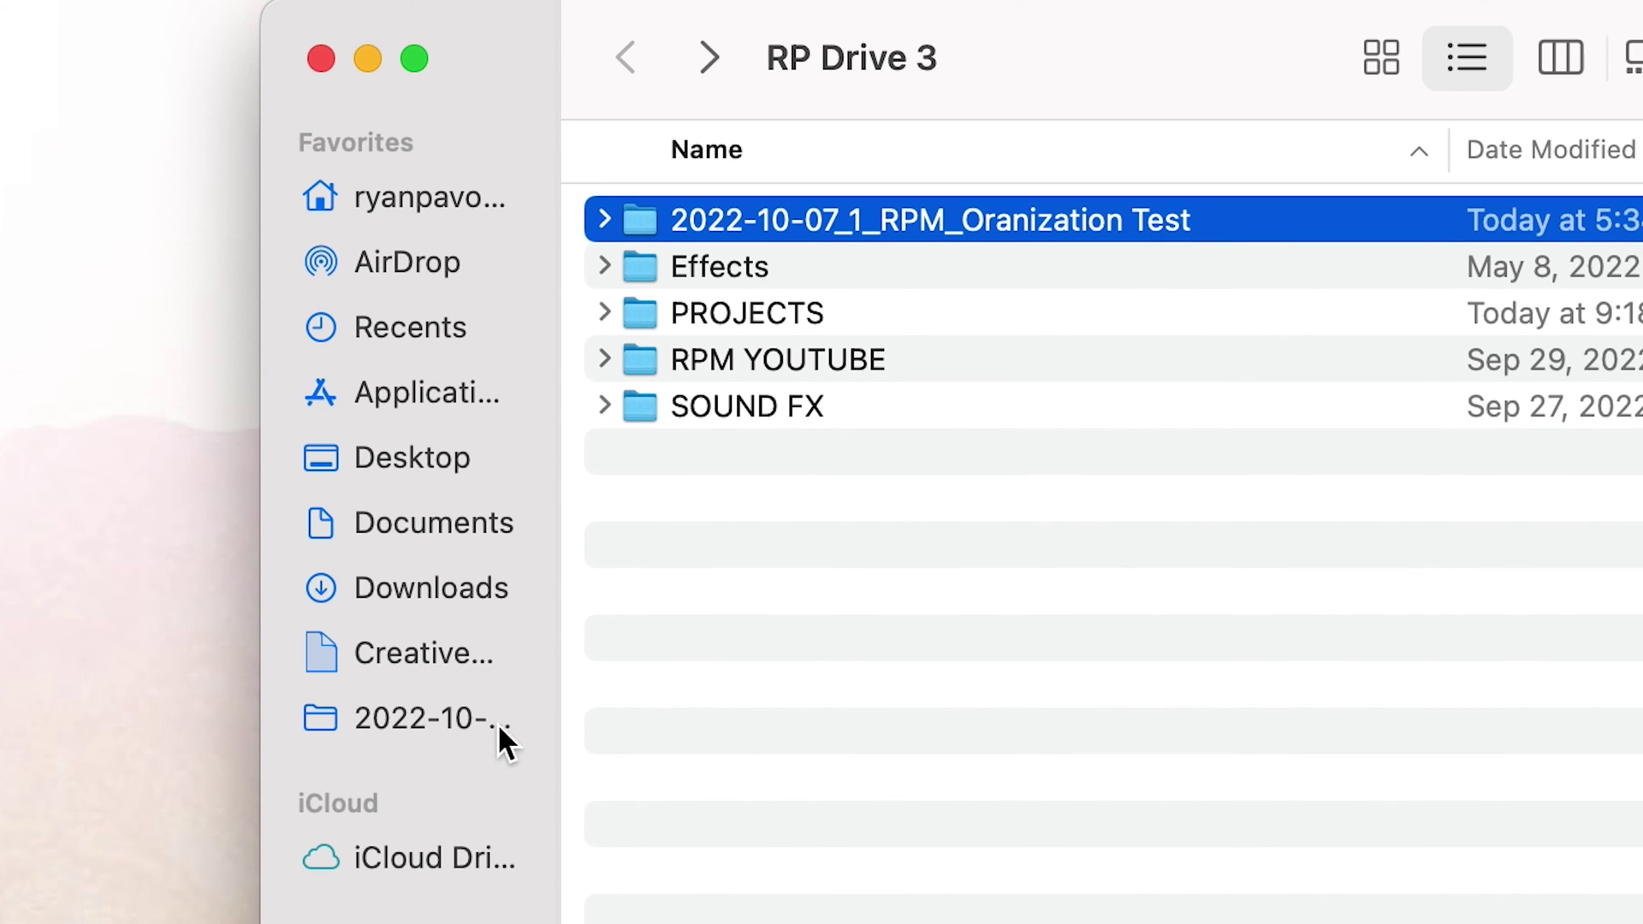
pyautogui.click(451, 518)
pyautogui.click(410, 718)
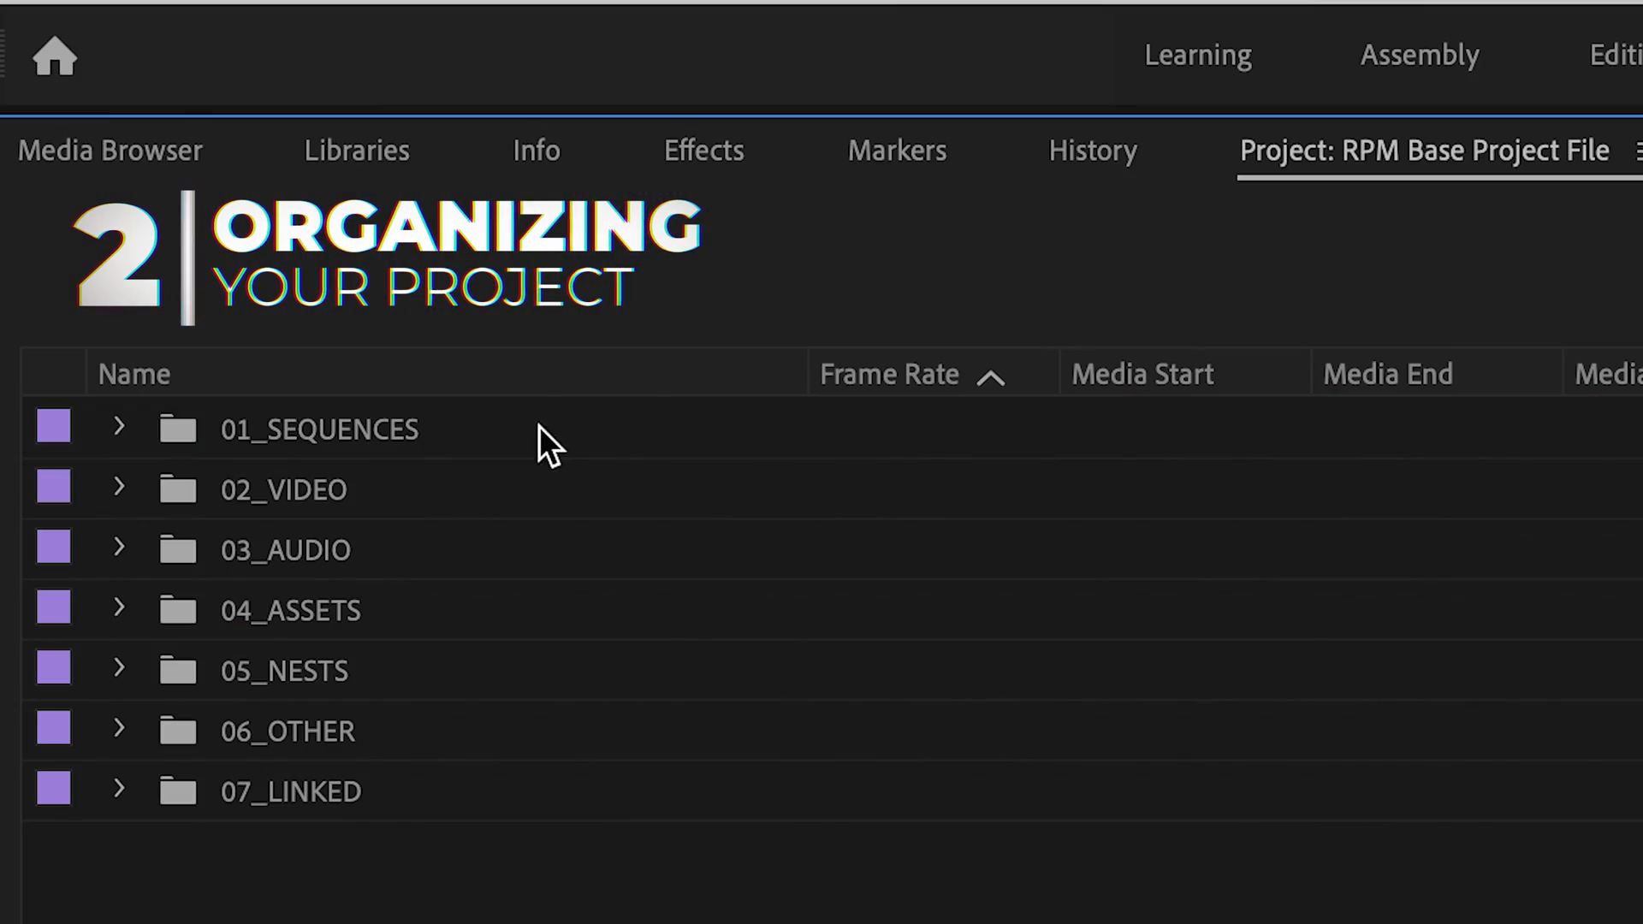
pyautogui.click(368, 489)
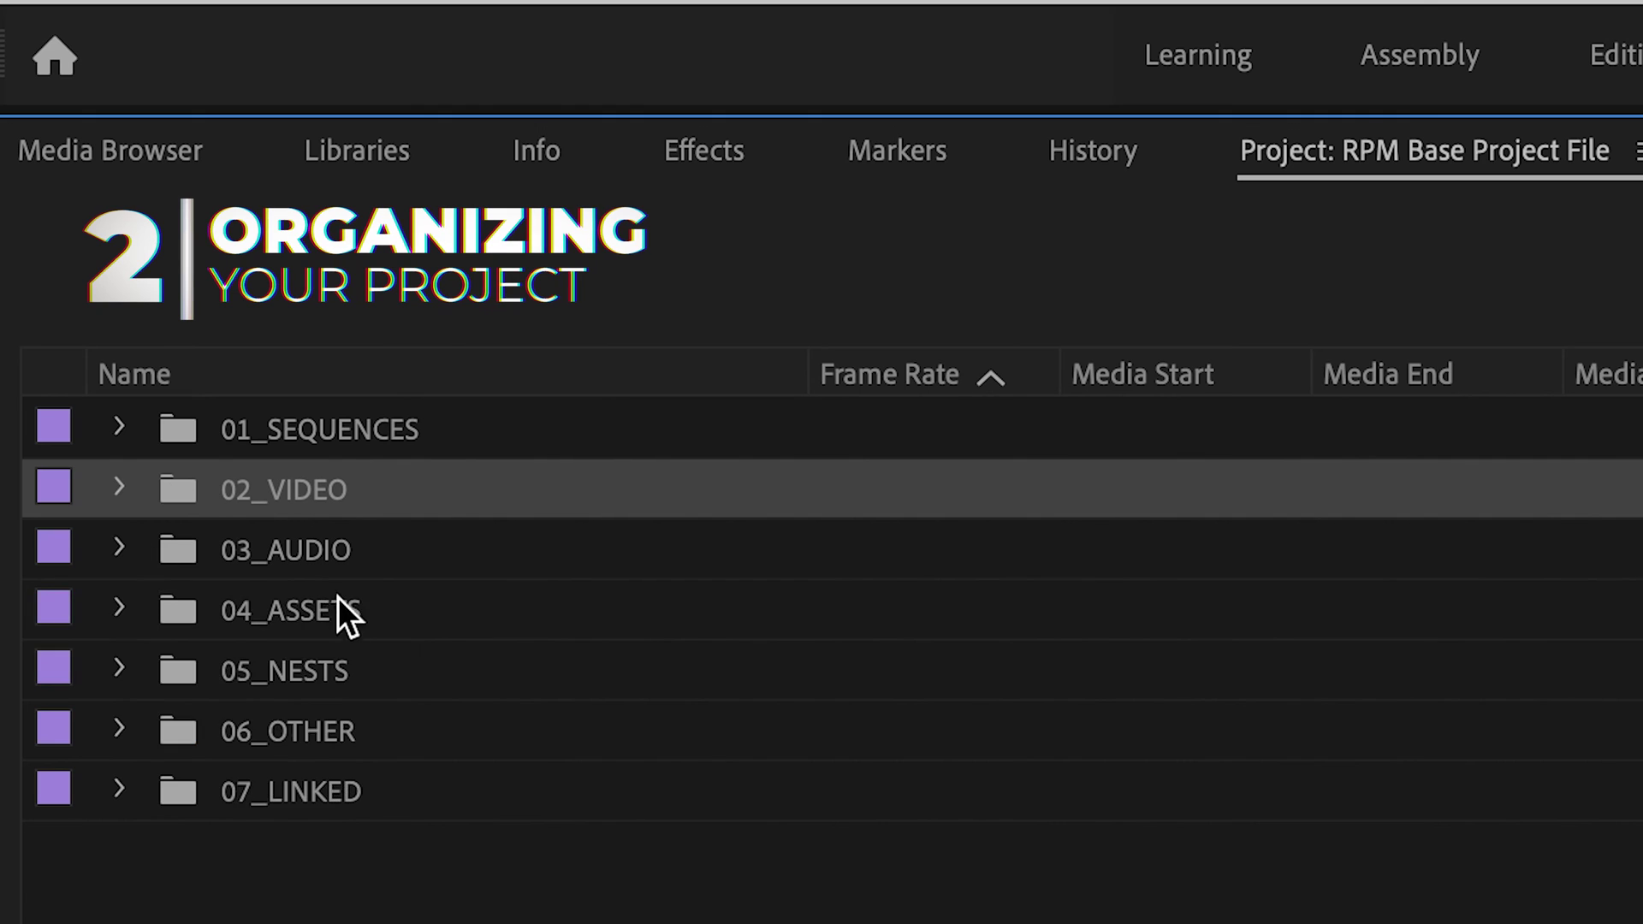
pyautogui.click(119, 607)
pyautogui.click(119, 607)
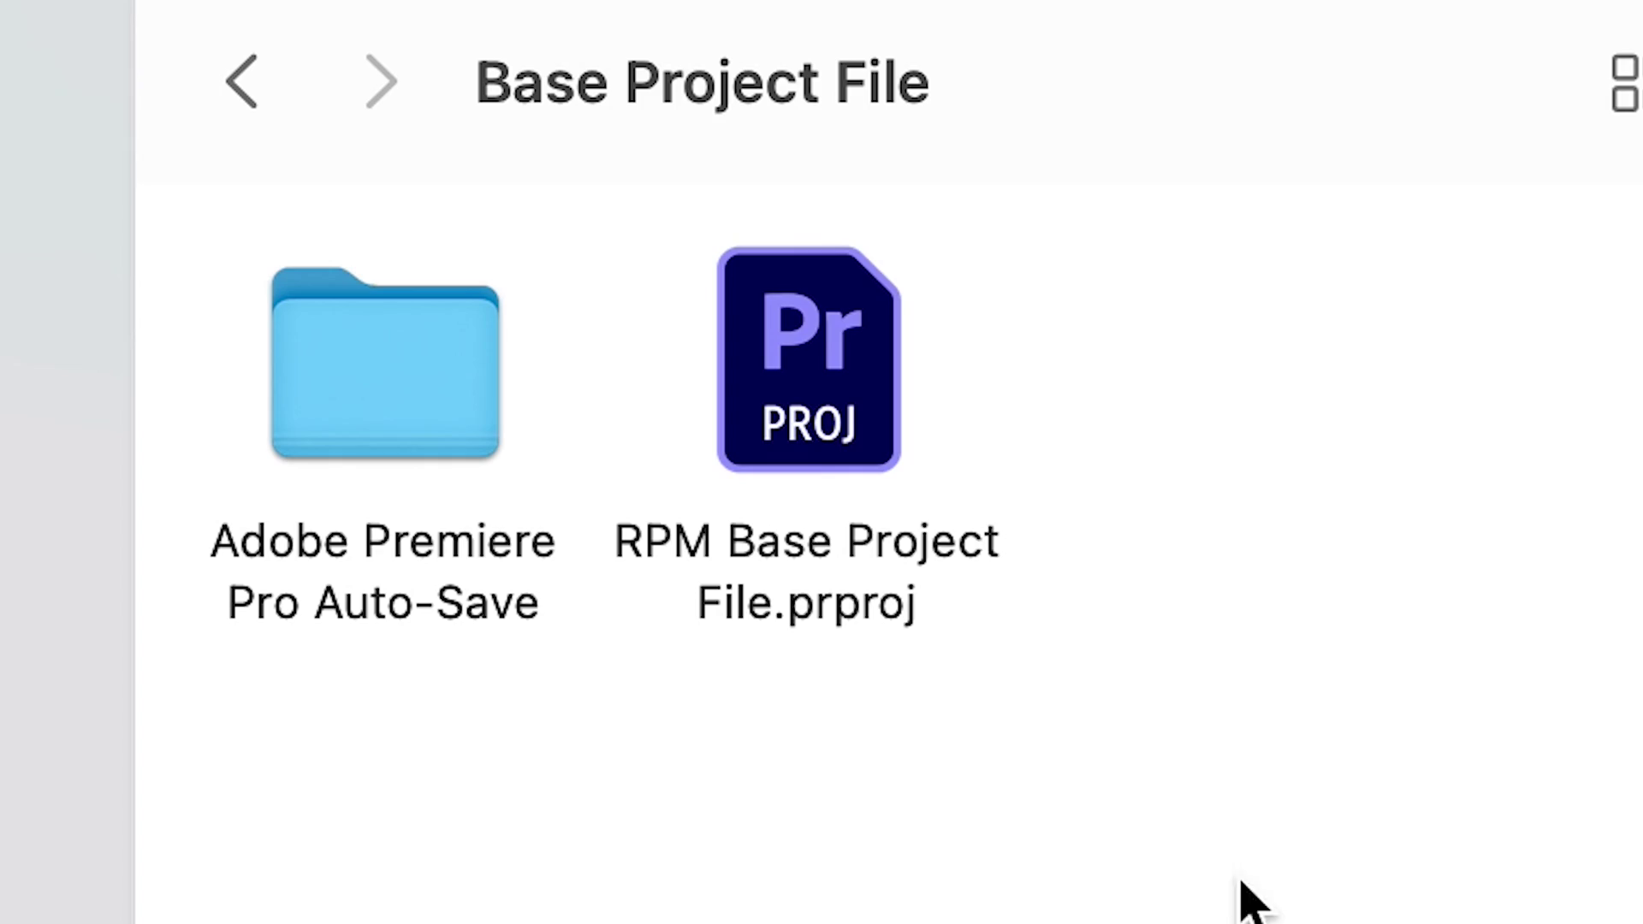
# Open RPM Base Project File.prproj from the Base Project File folder in Premiere Pro
pyautogui.click(810, 353)
pyautogui.doubleClick(813, 377)
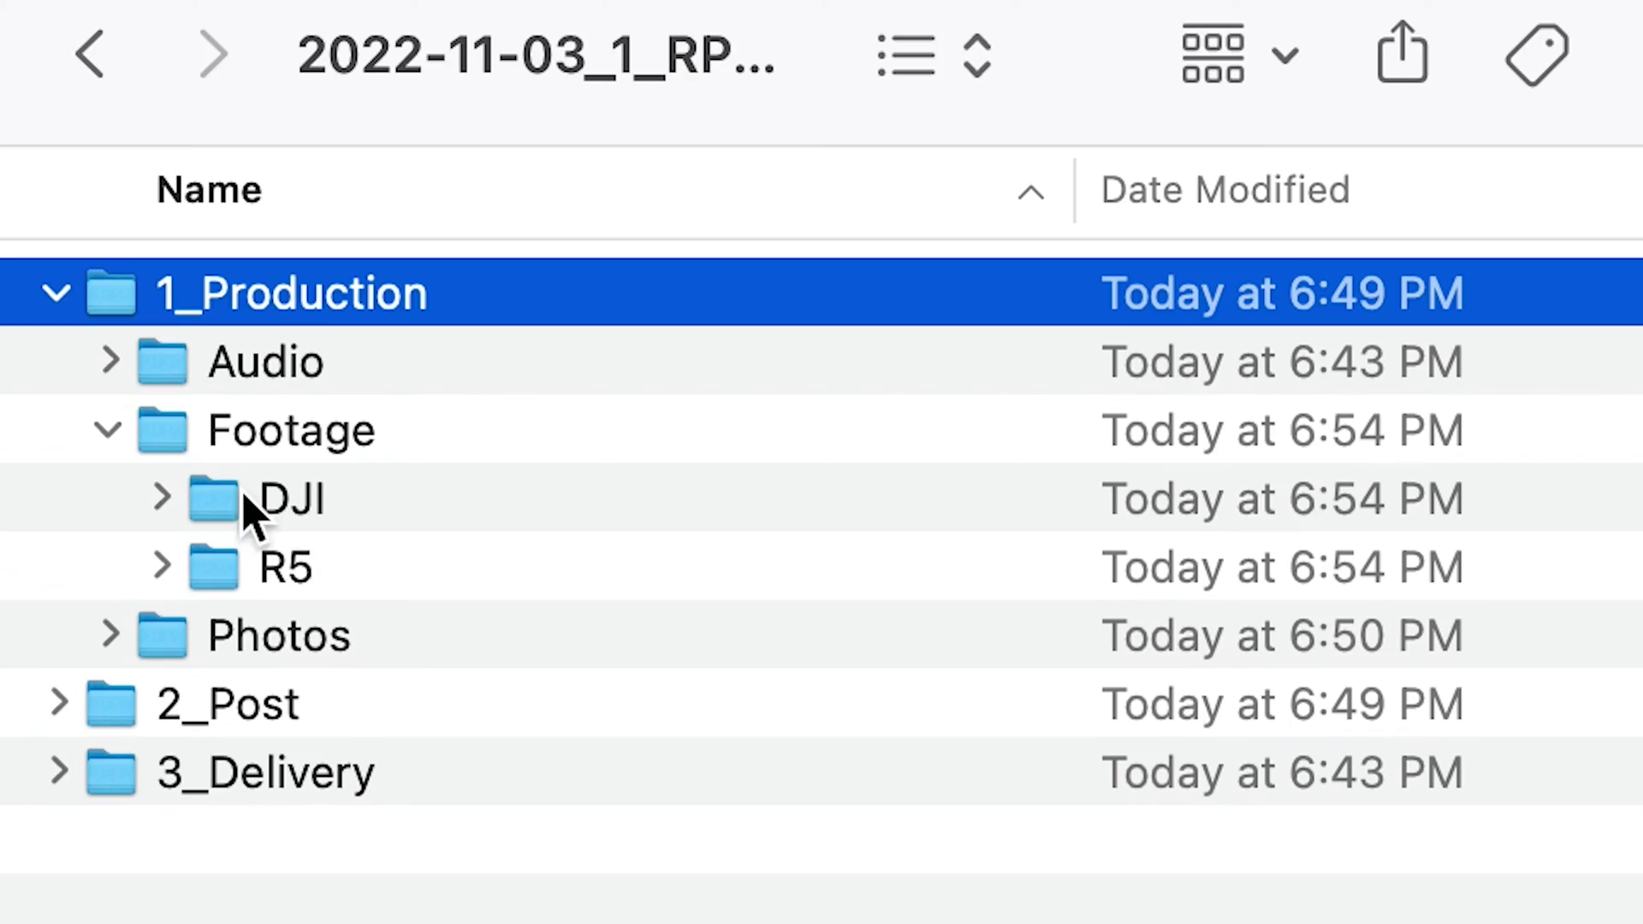
# Import the DJI and R5 folders into the 02_VIDEO bin, save the project, then rearrange desktop files
pyautogui.click(256, 500)
pyautogui.keyDown('shift'); pyautogui.click(323, 575); pyautogui.keyUp('shift')
pyautogui.moveTo(324, 575); pyautogui.dragTo(291, 156)
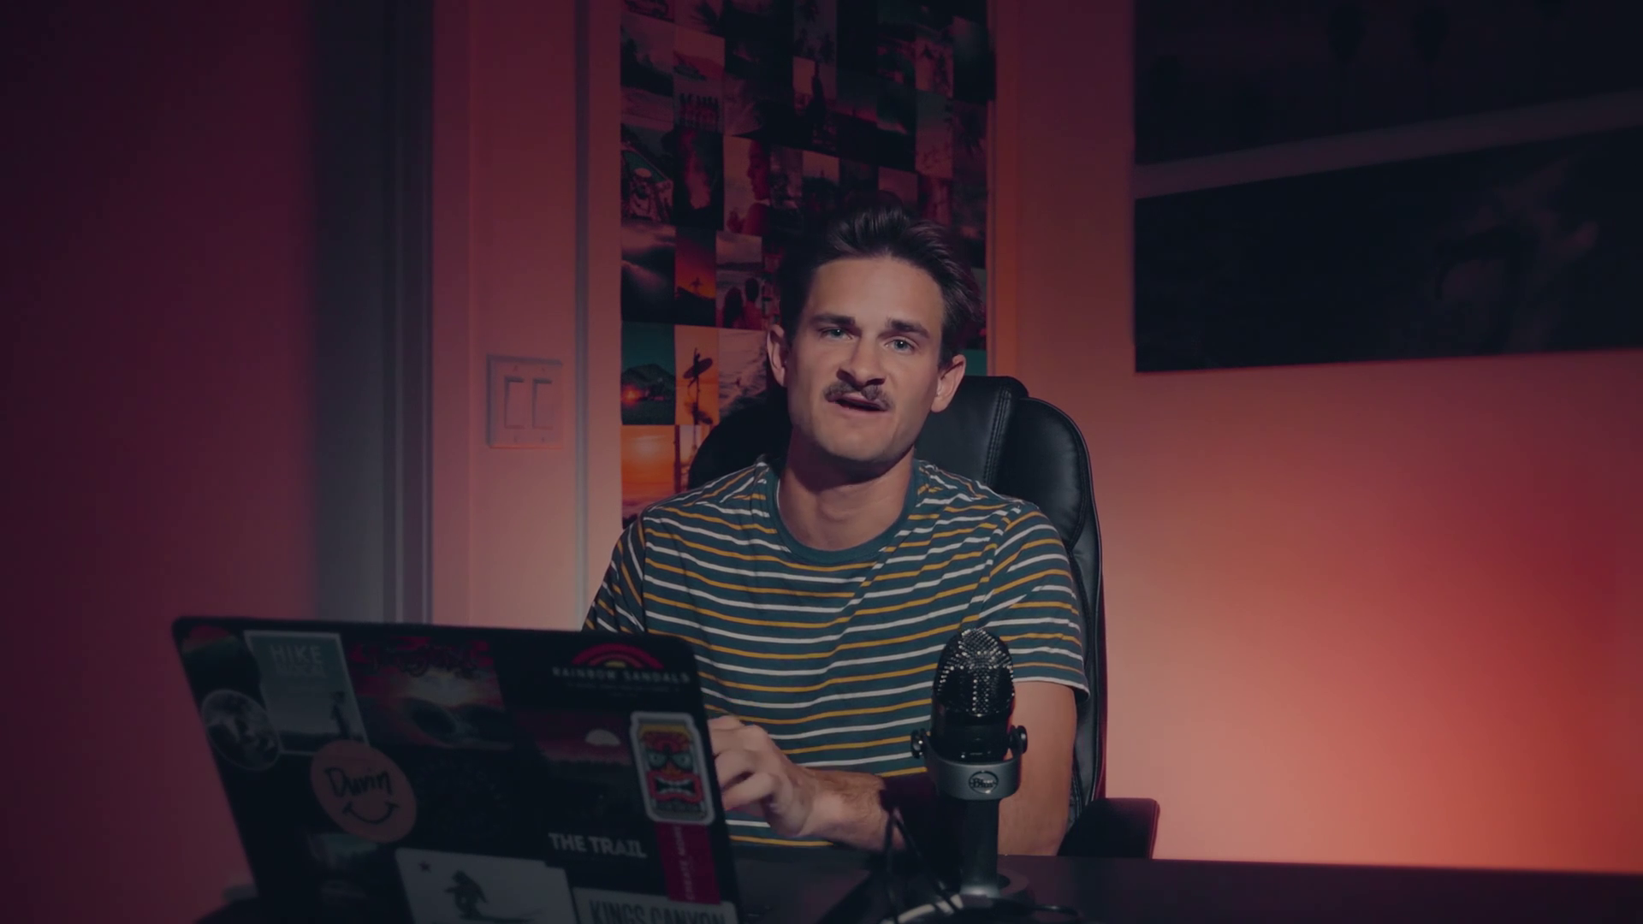
pyautogui.click(411, 29)
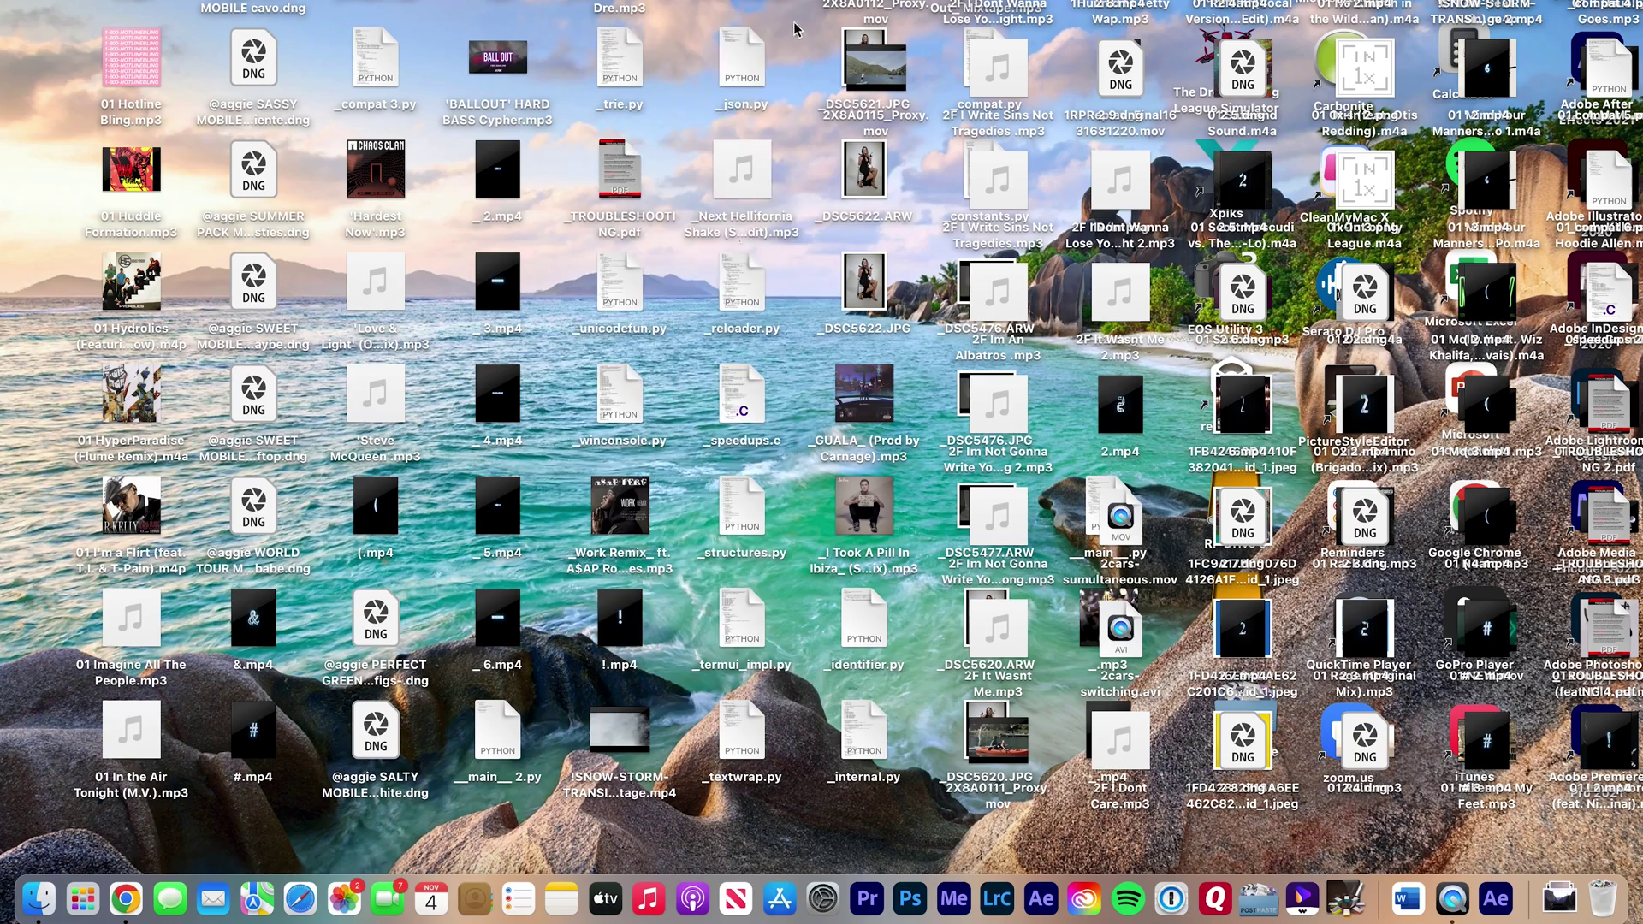
pyautogui.moveTo(548, 171); pyautogui.dragTo(1066, 353)
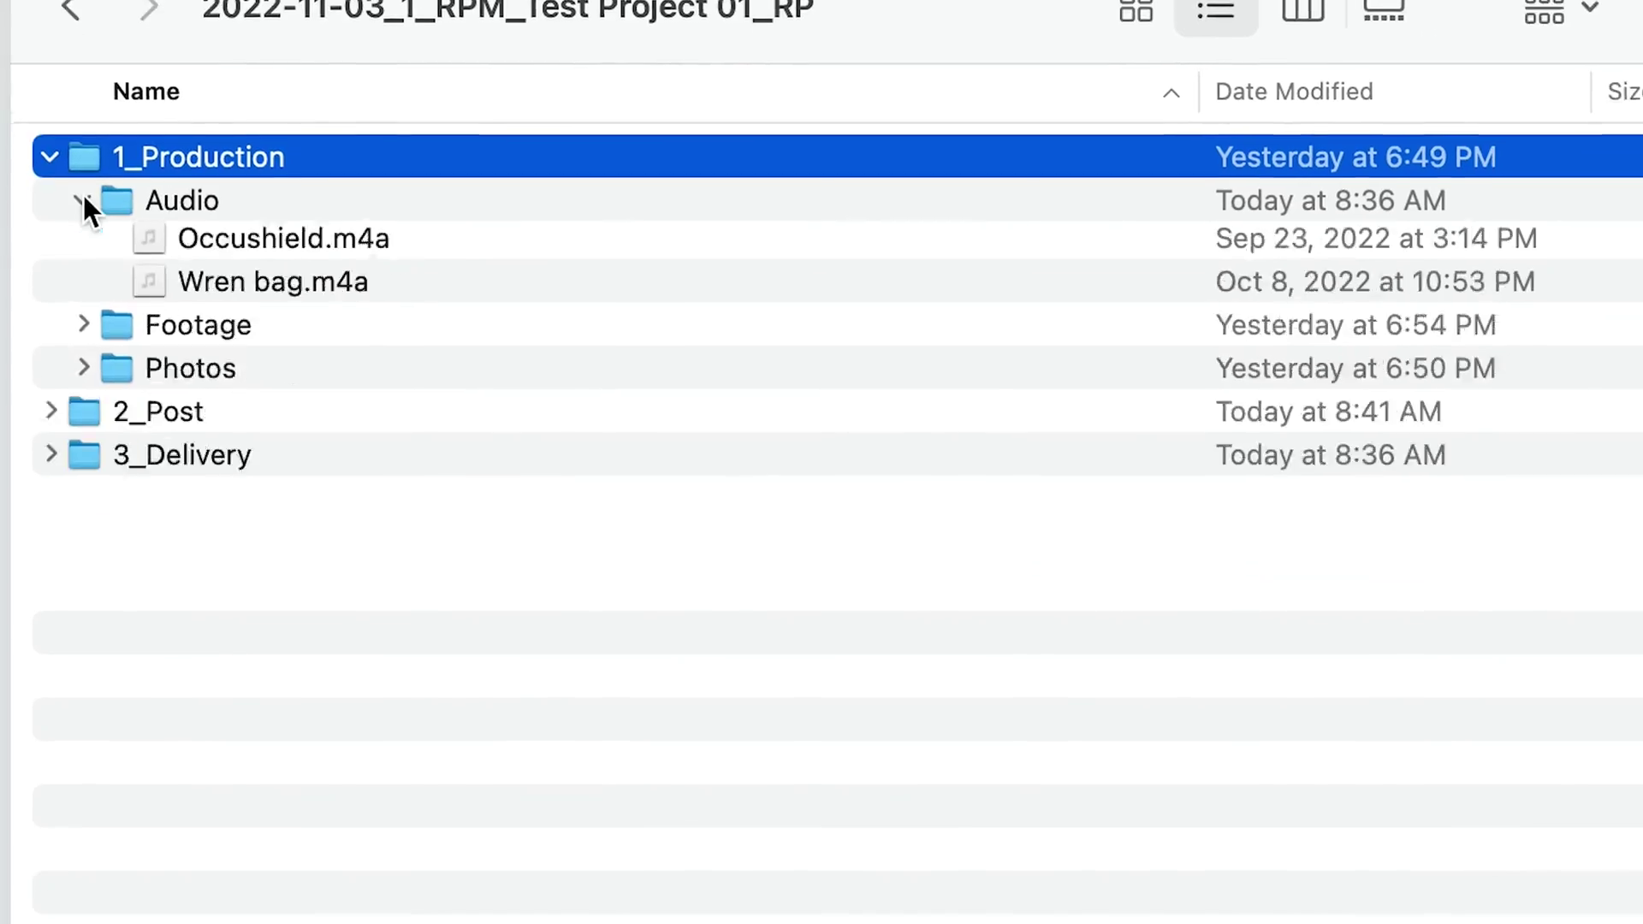
# Expand Footage, Photos, 2_Post, Assets, Assets/Footage and Still in Finder list view
pyautogui.click(80, 323)
pyautogui.click(80, 459)
pyautogui.click(49, 500)
pyautogui.click(73, 671)
pyautogui.click(103, 602)
pyautogui.click(92, 610)
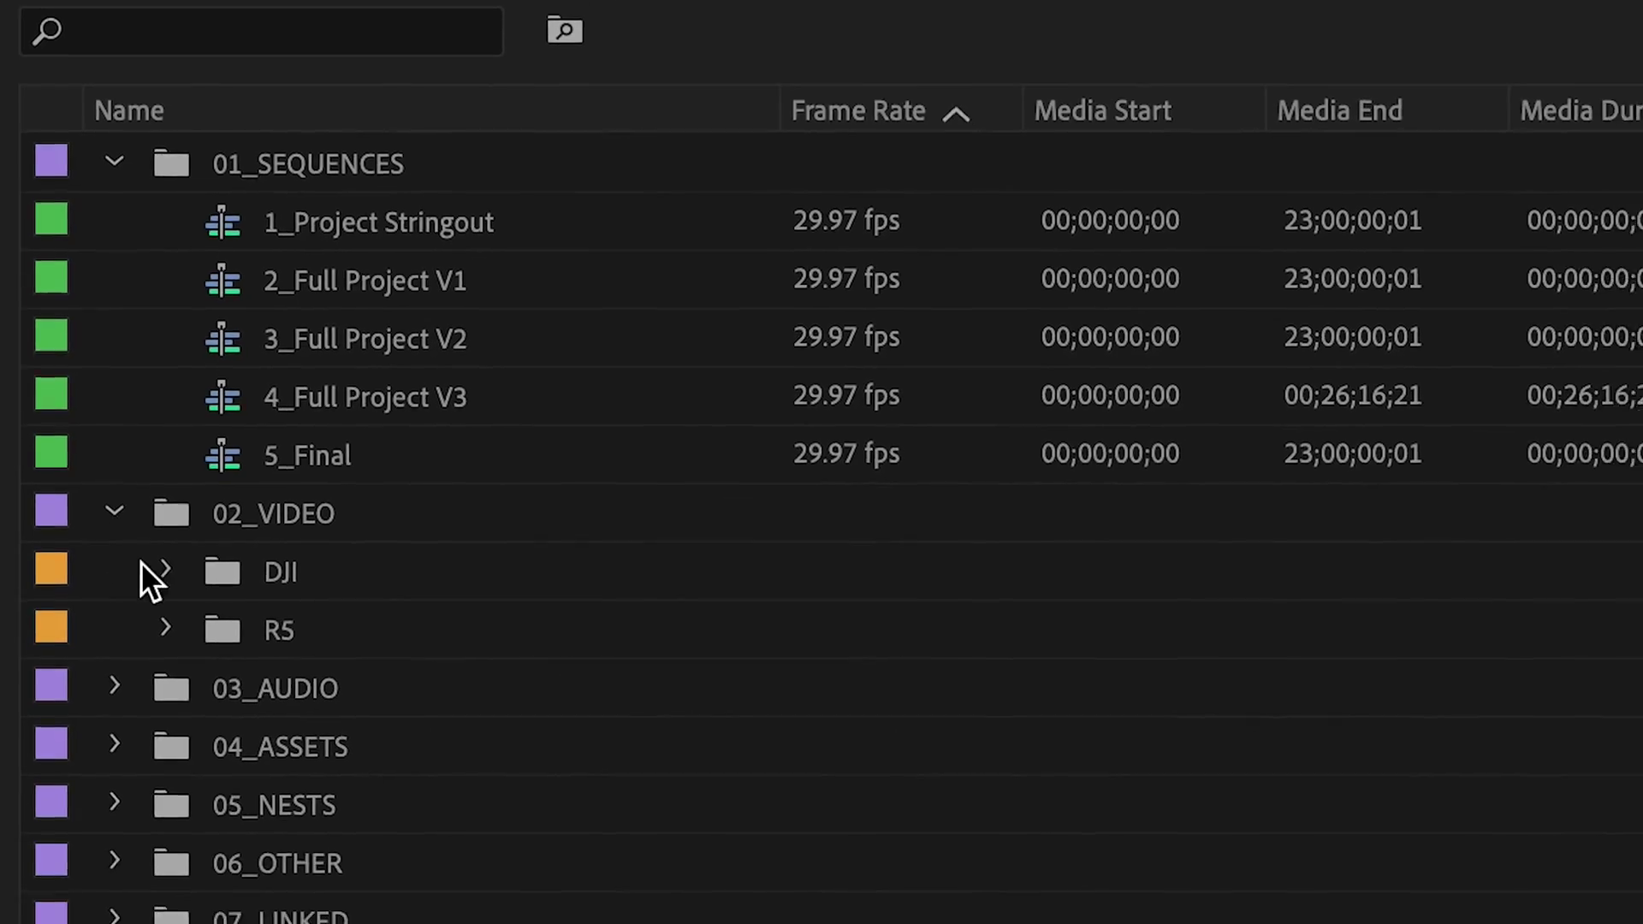
# Expand the DJI, R5 and MUSIC bins in Premiere's Project panel
pyautogui.click(154, 572)
pyautogui.click(163, 648)
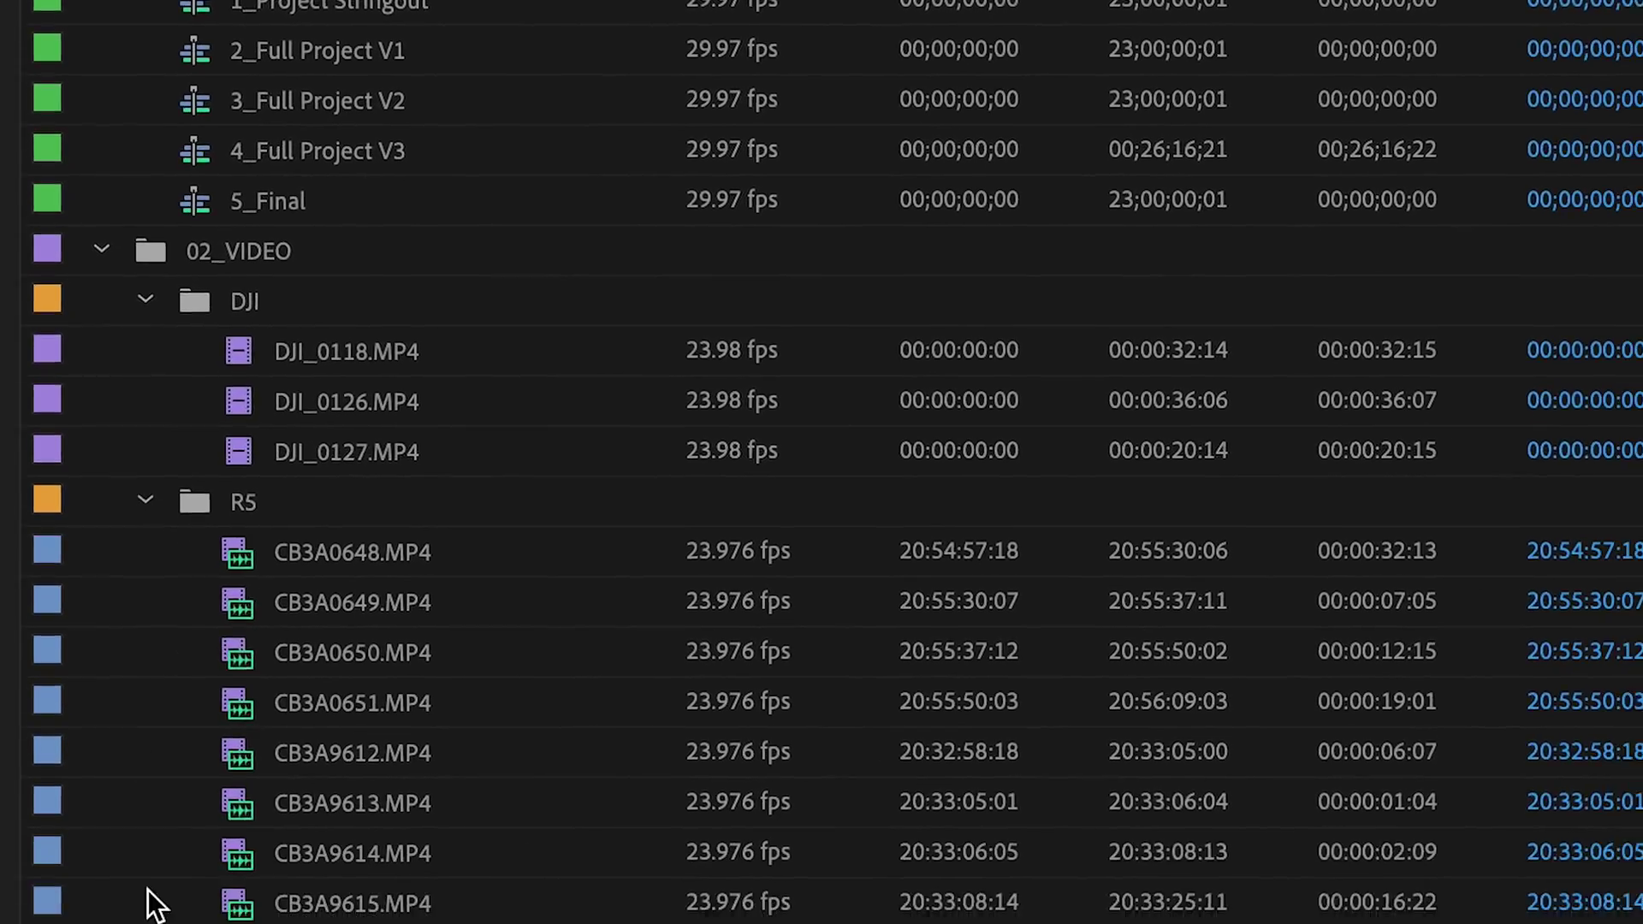
pyautogui.click(141, 895)
pyautogui.scroll(-5, 137, 770)
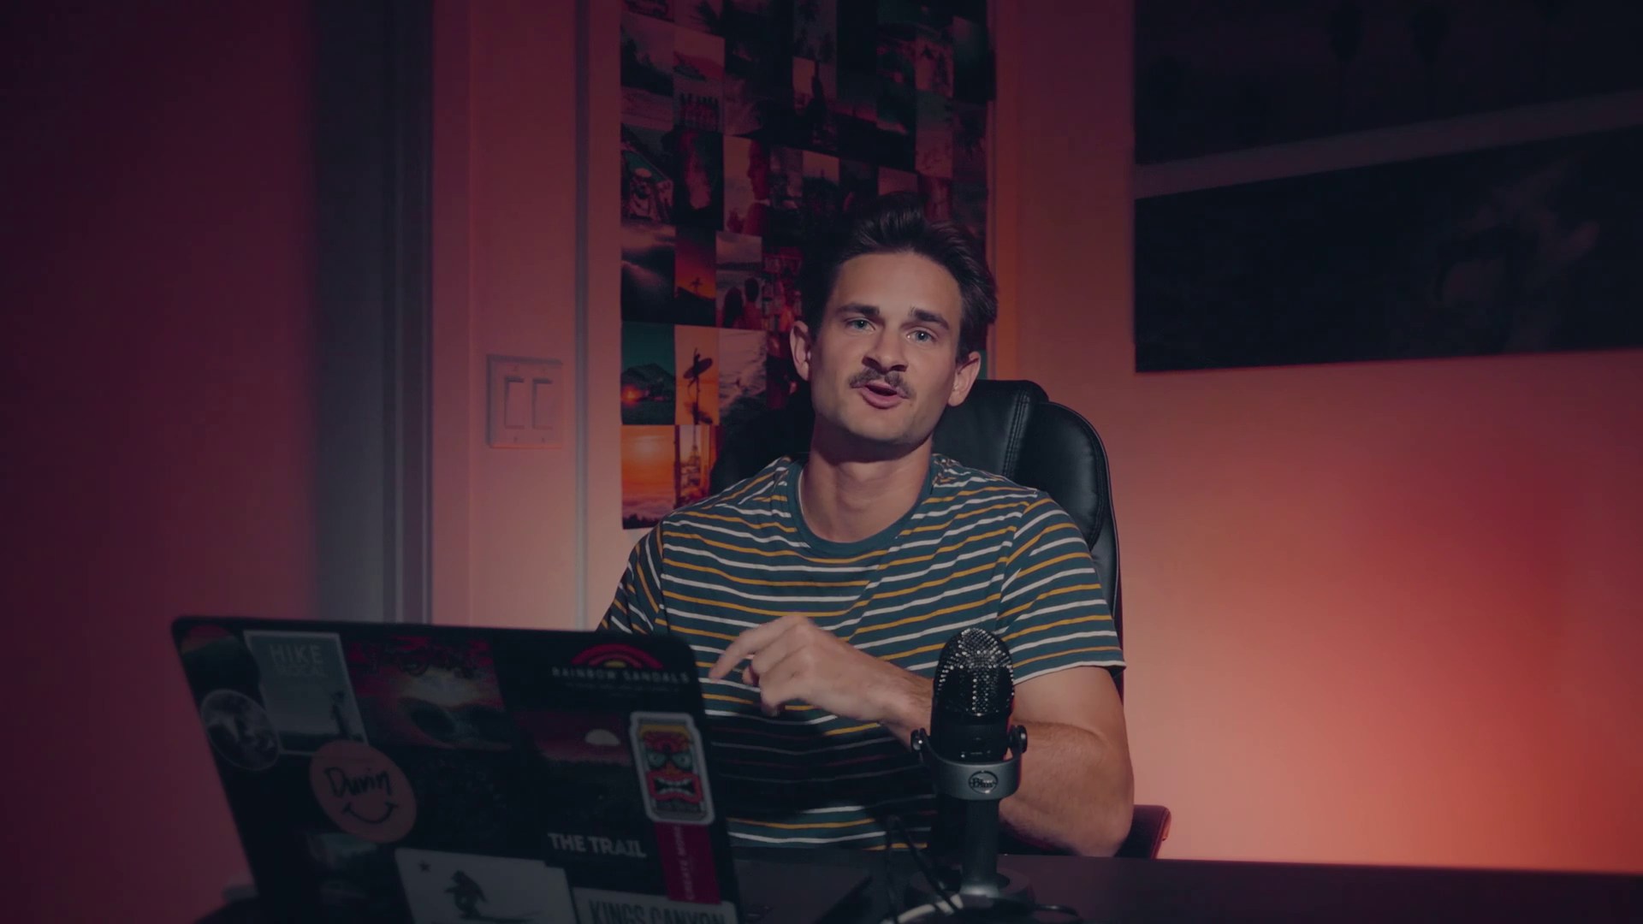